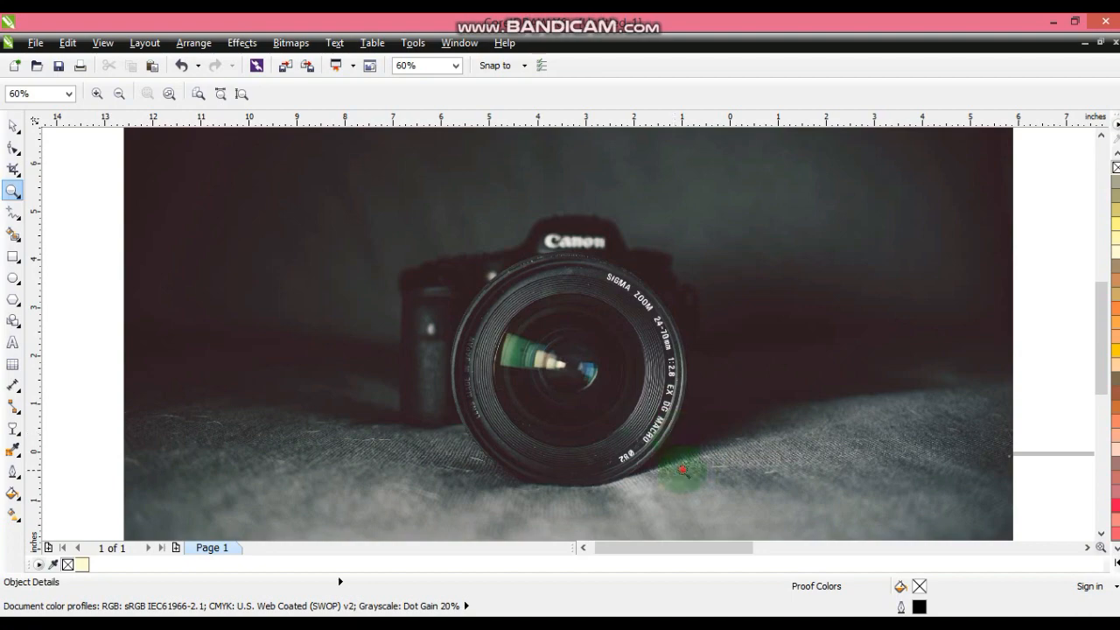
right_click(339, 213)
click(13, 127)
click(593, 322)
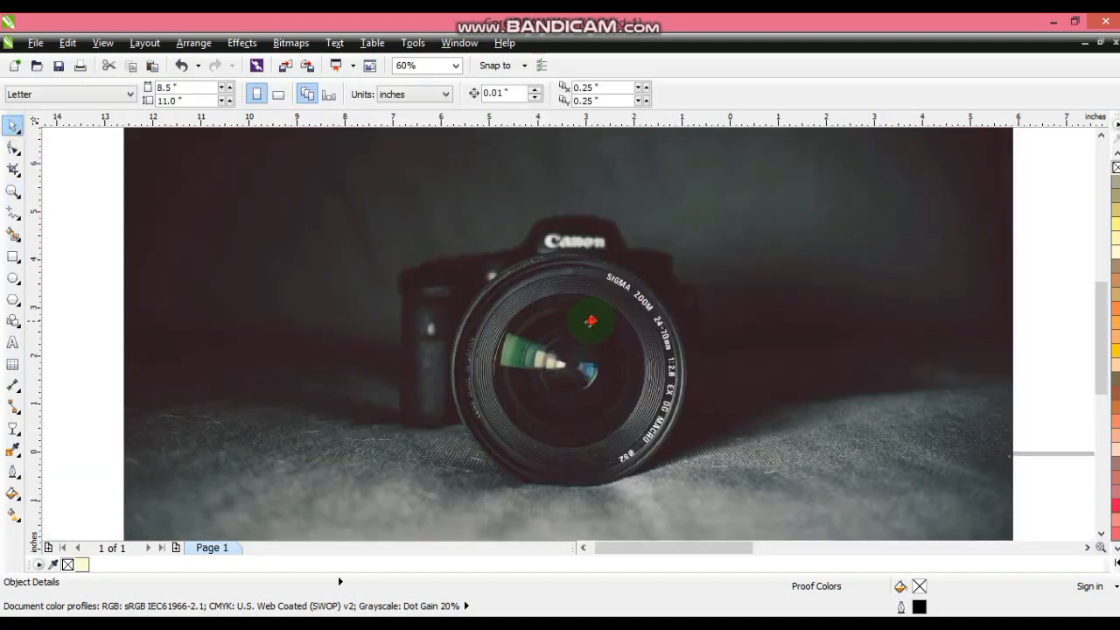
scroll(593, 325, down, 2)
drag(642, 335, 552, 294)
click(796, 327)
Step: Draw a circle about 4.25 inches in diameter over the camera lens with the Ellipse tool
click(12, 190)
drag(350, 268, 620, 450)
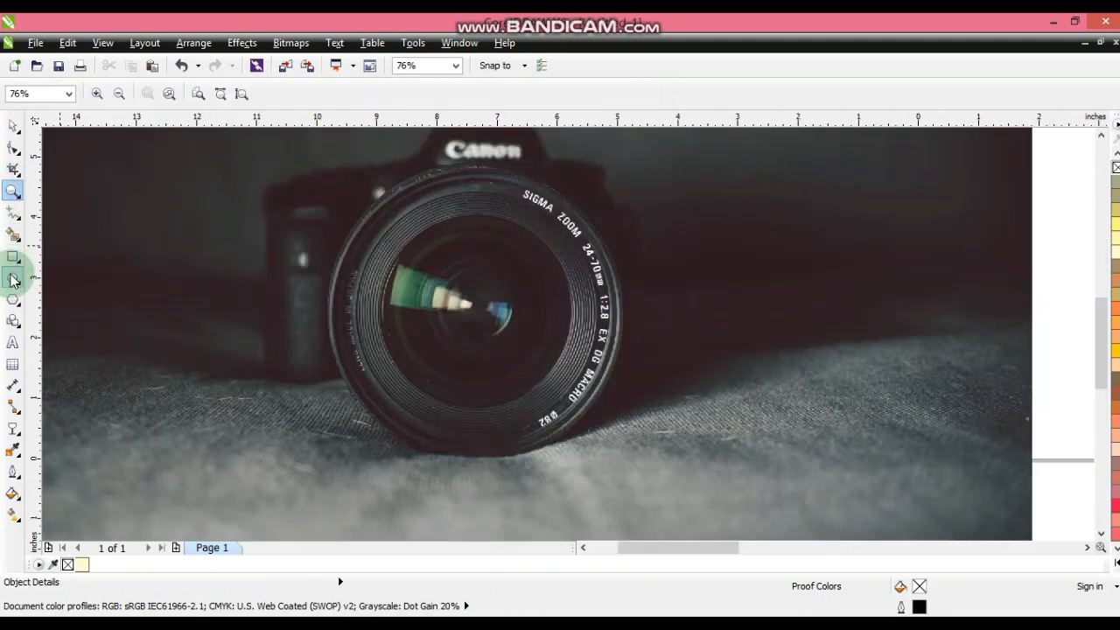
click(12, 280)
drag(345, 190, 539, 442)
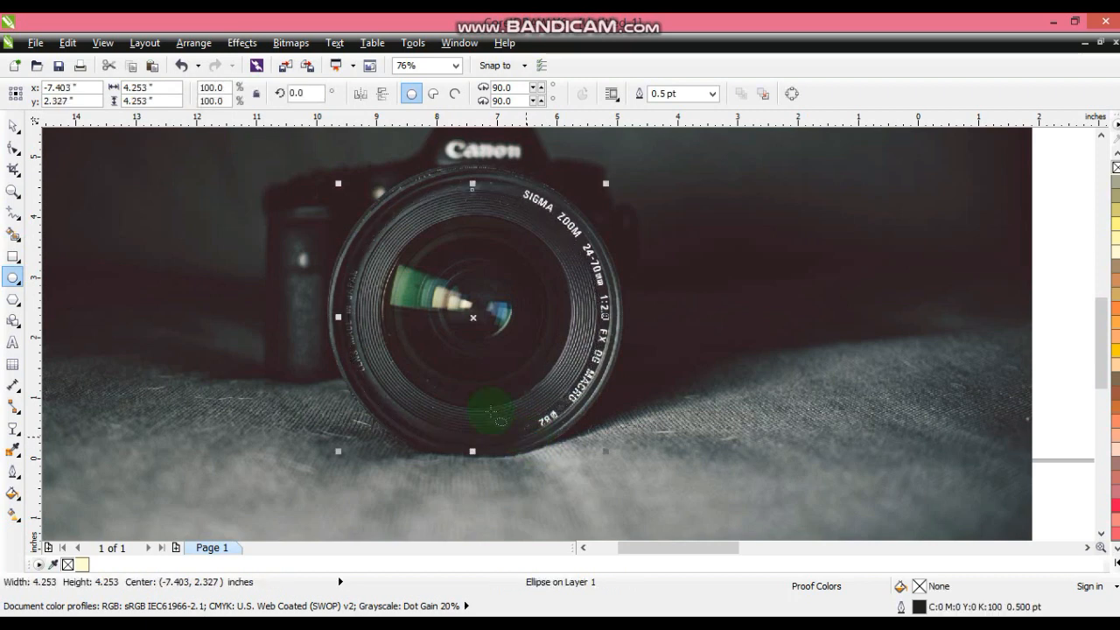
Step: Fill the lens circle with white
click(13, 126)
click(1115, 548)
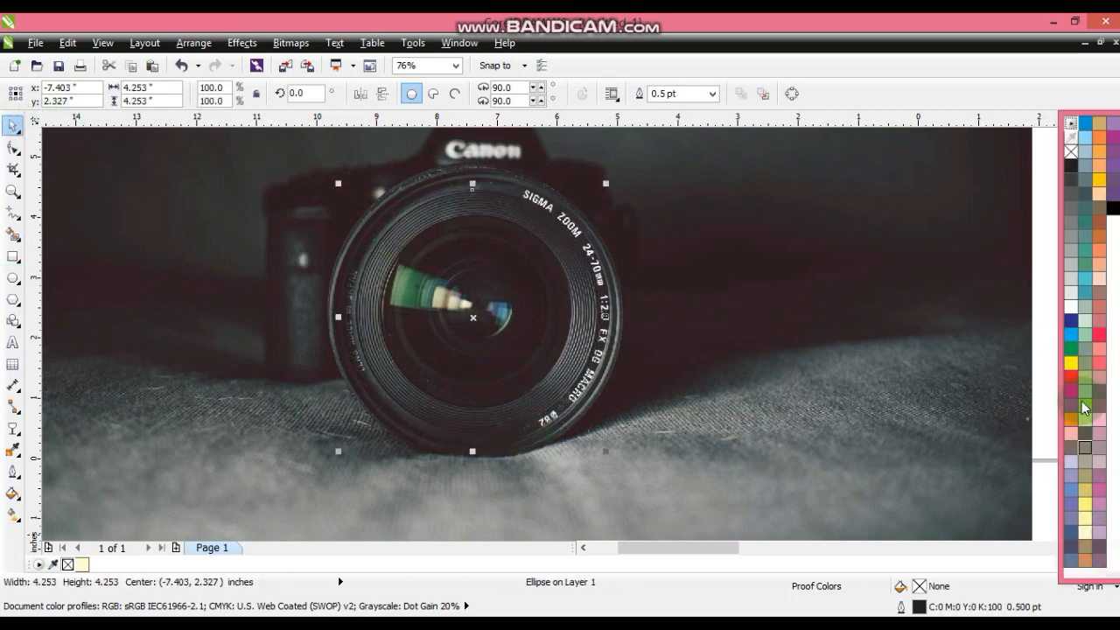
click(1072, 307)
Step: Enlarge the white circle to about 4.46 inches so that it fits inside the lens rim
drag(604, 186, 618, 173)
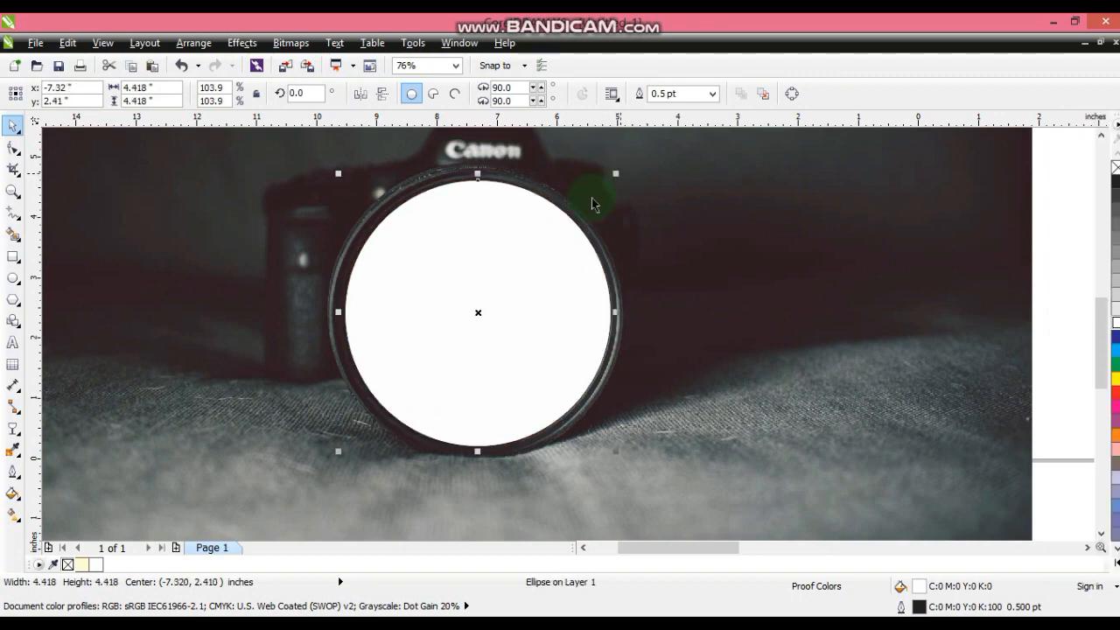
drag(342, 450, 338, 456)
click(437, 387)
drag(610, 452, 614, 456)
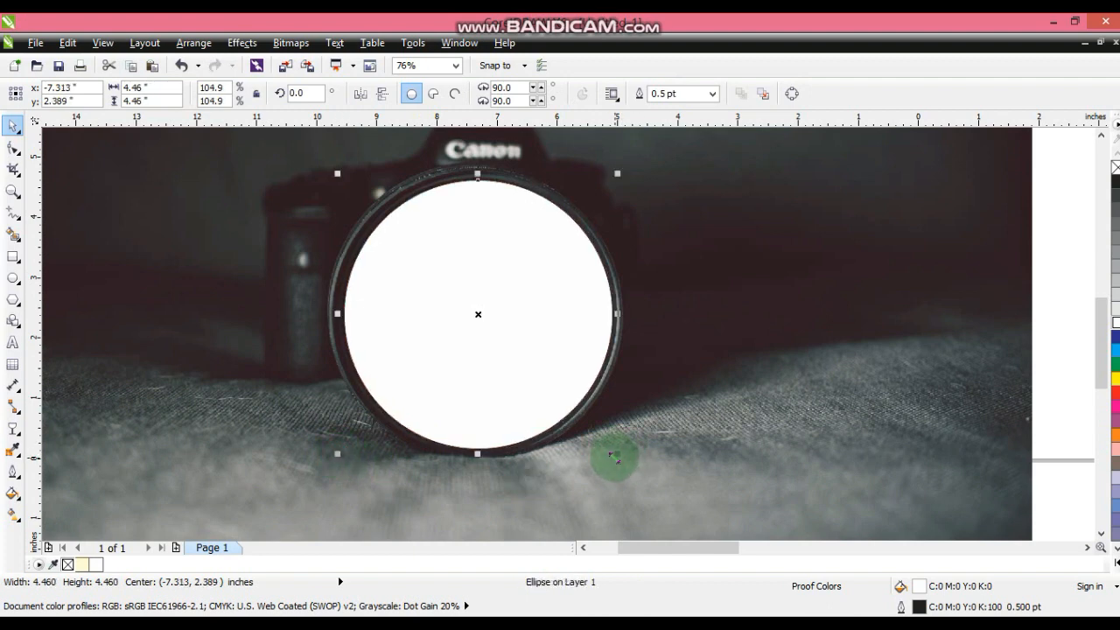
click(737, 390)
Step: Scale the railway photo to about 9.35 × 12.47 inches and place it over the camera lens
scroll(725, 383, down, 2)
click(904, 386)
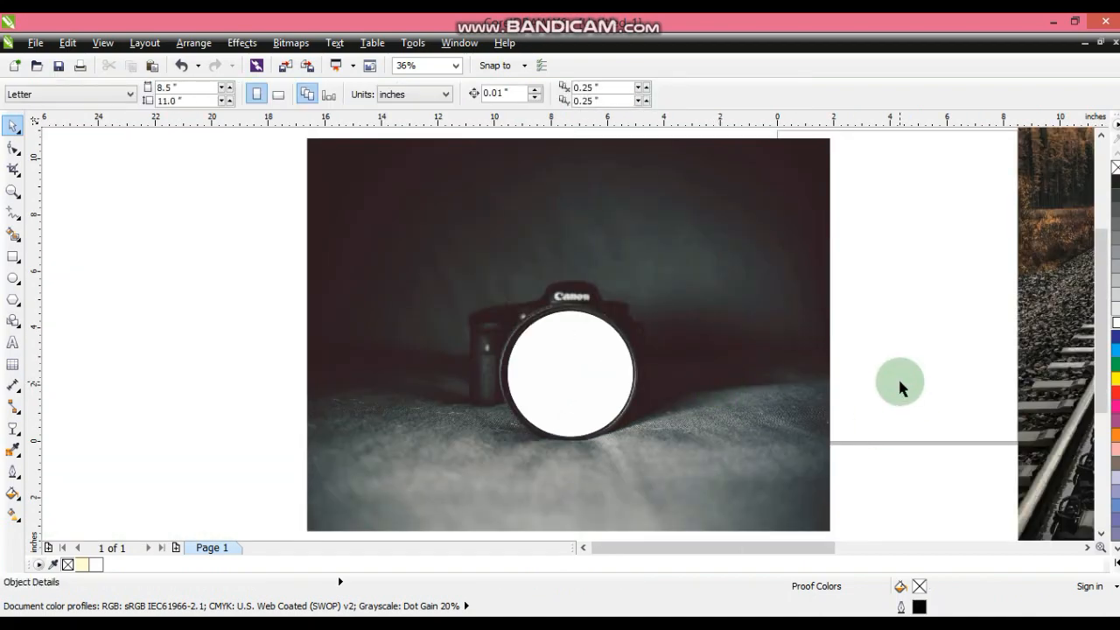
drag(1025, 300, 163, 320)
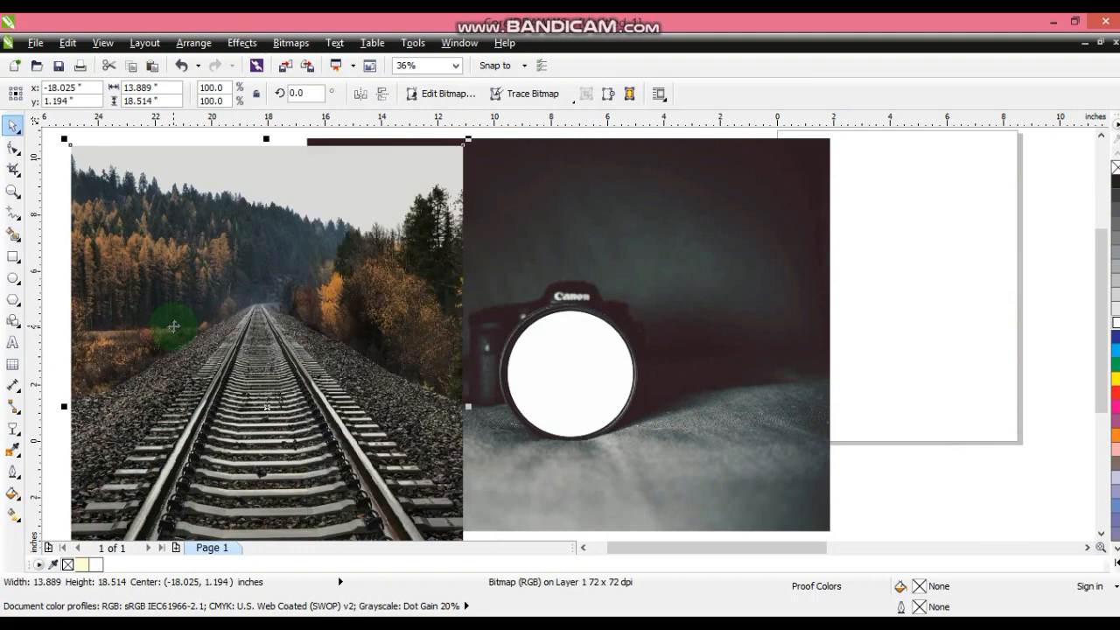
drag(469, 139, 400, 232)
drag(330, 315, 636, 348)
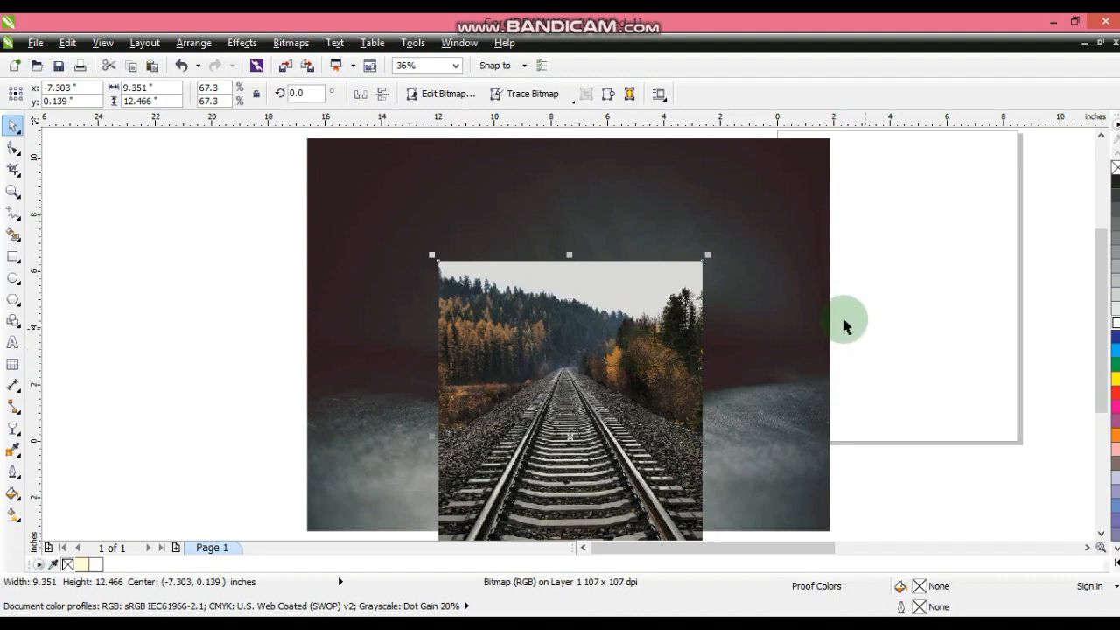
Step: Bring the lens circle in front of the railway photo, with a white outline and no fill
drag(345, 470, 360, 462)
key(shift+Page_Up)
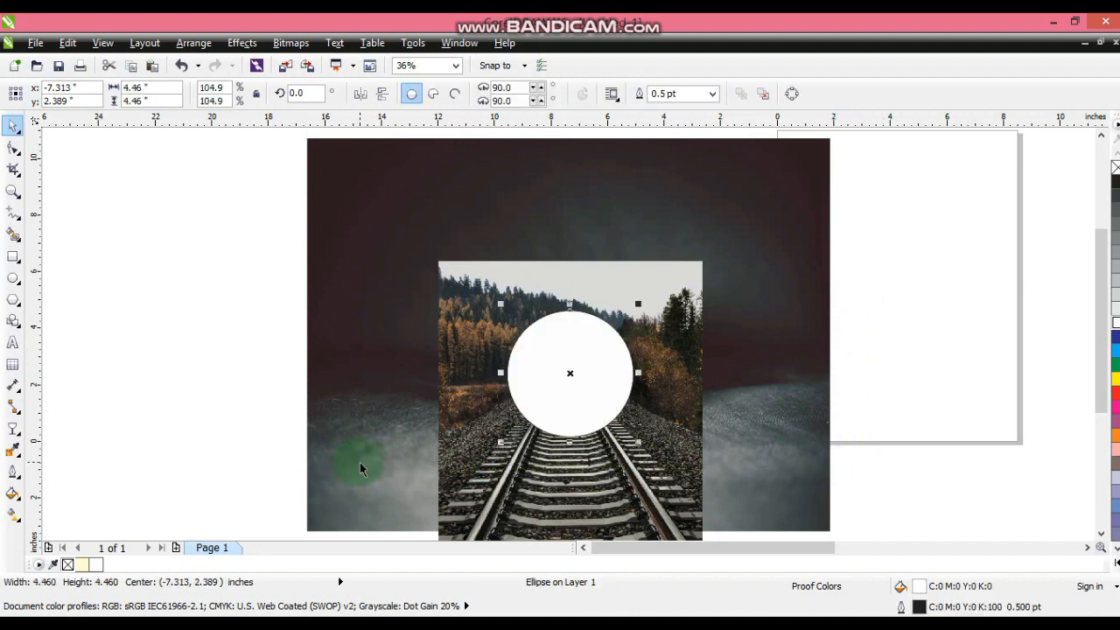
right_click(1117, 323)
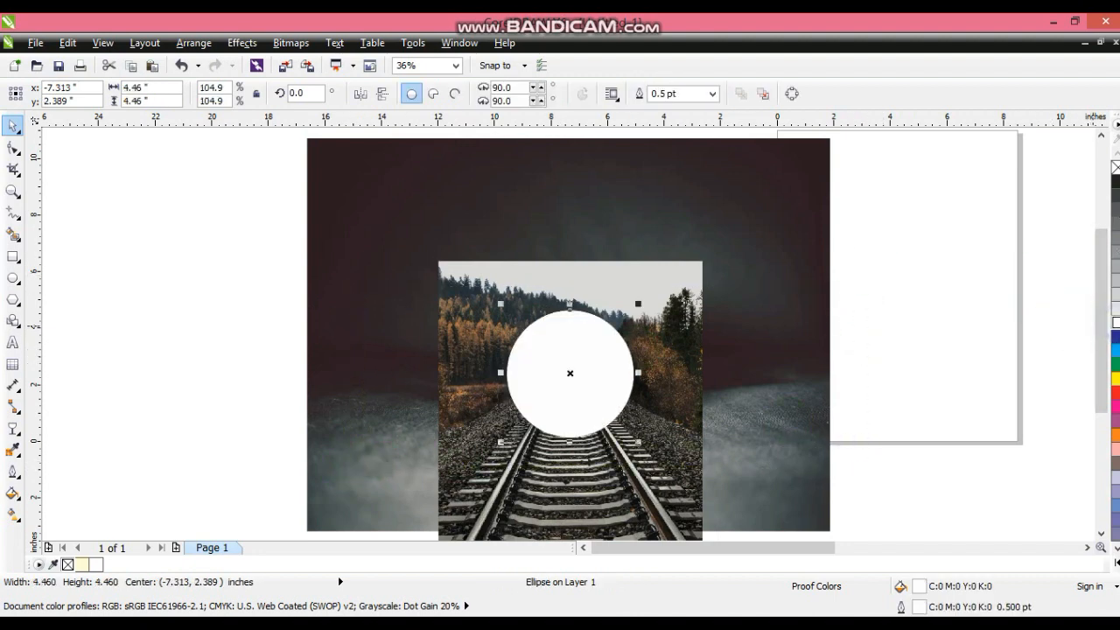
click(1115, 169)
click(990, 238)
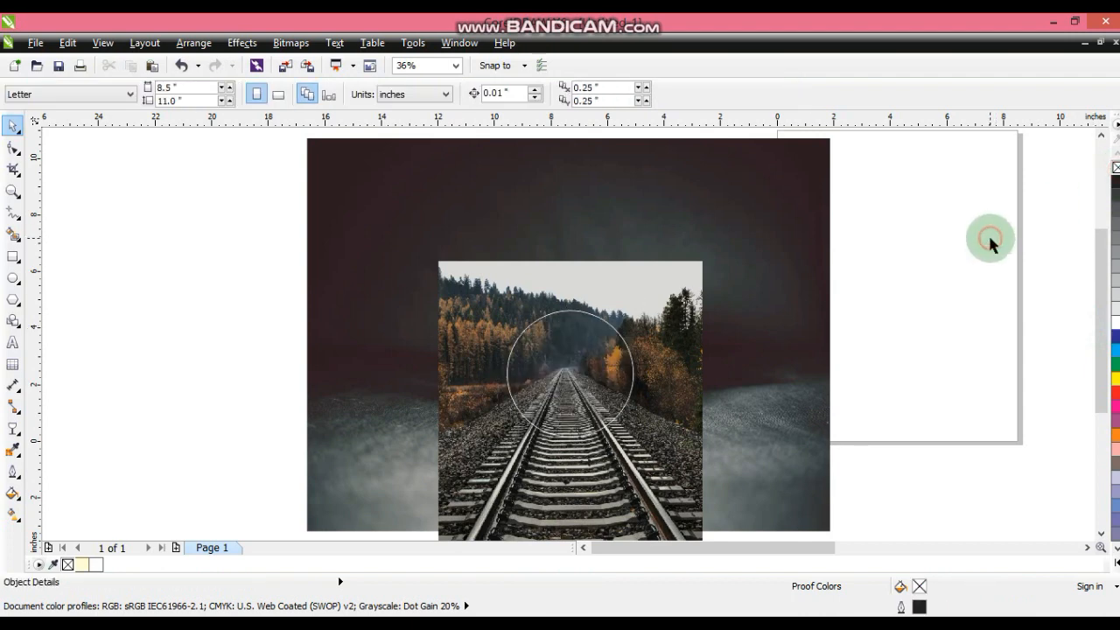
Step: Apply a uniform transparency of 58 to the railway photo
click(661, 300)
click(13, 429)
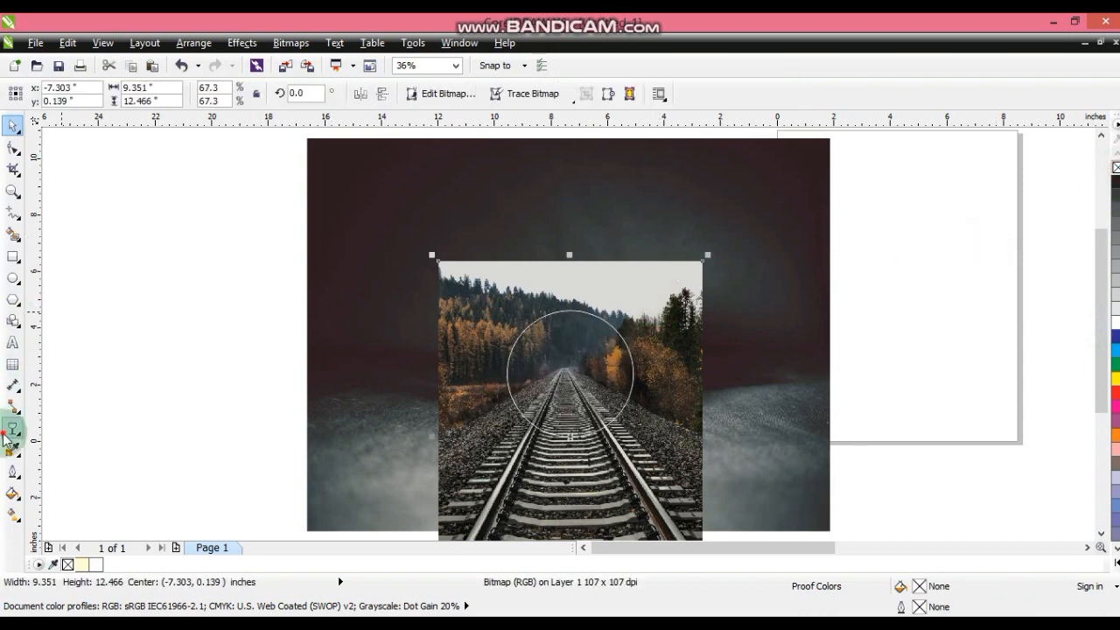
click(70, 94)
click(69, 119)
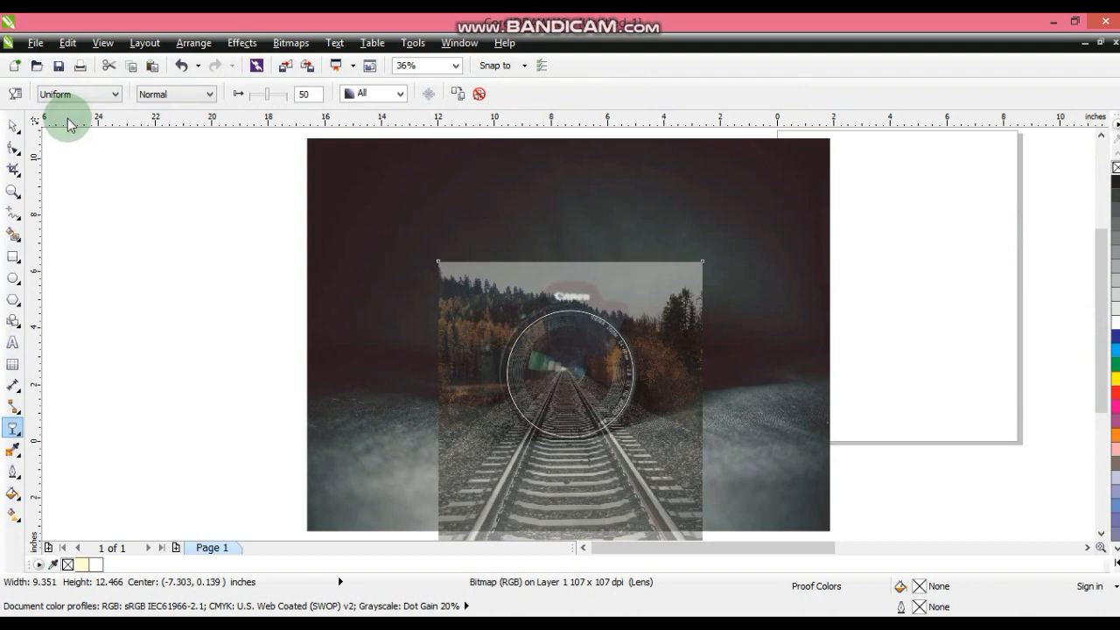
click(258, 98)
drag(269, 101, 281, 99)
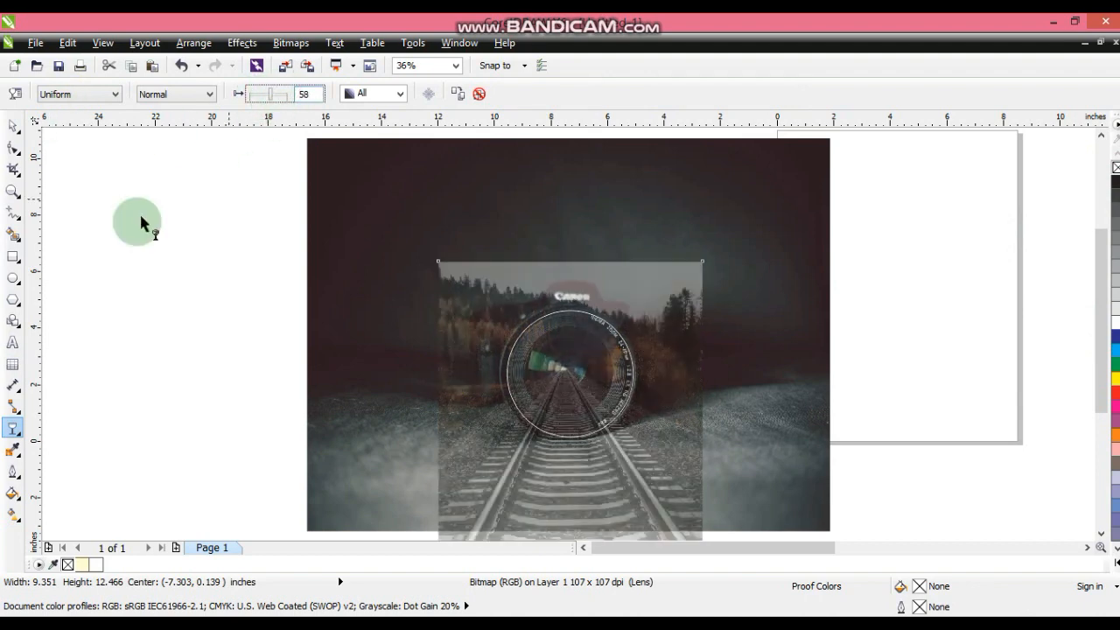
Step: Scale the transparent railway photo to about 7.41 × 9.88 inches and nudge it 0.05 inches to the right over the lens
click(13, 191)
click(779, 480)
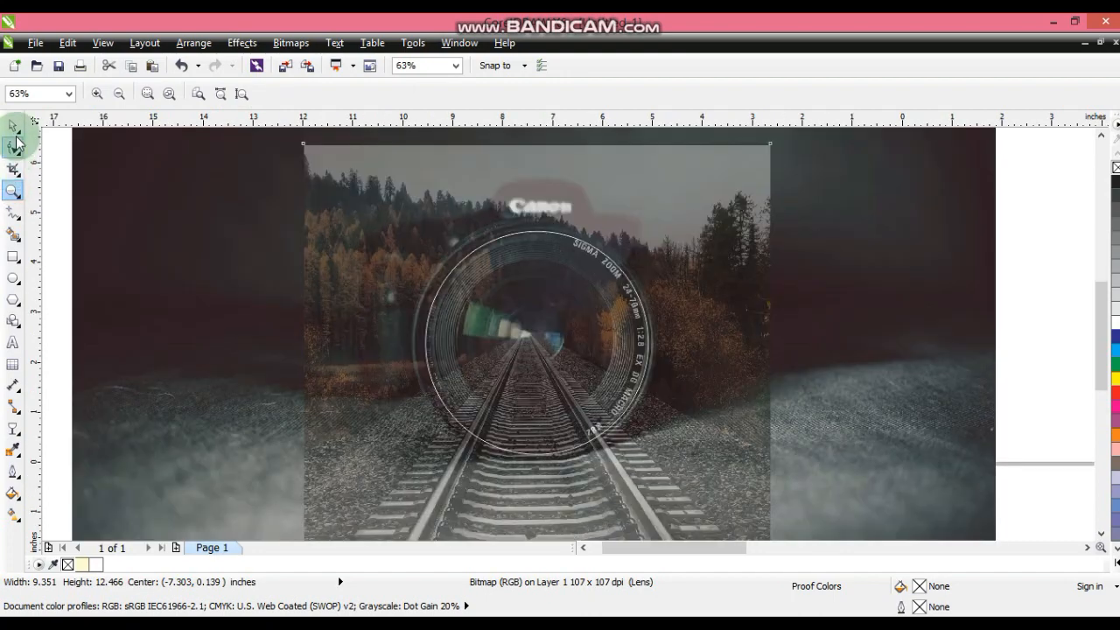
click(13, 125)
drag(777, 136, 727, 201)
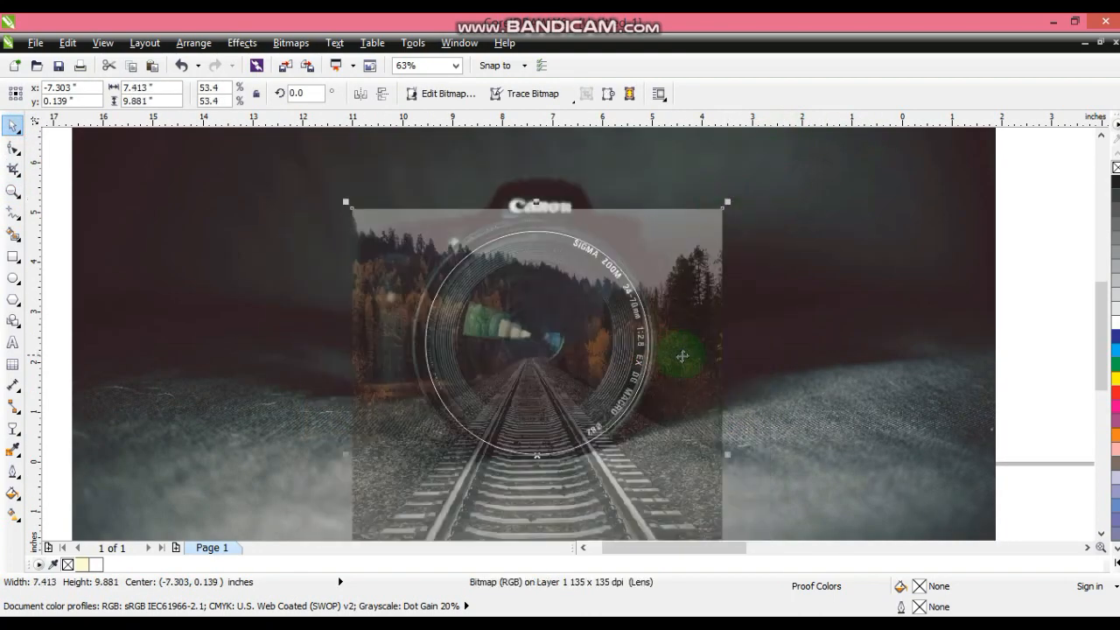
shift+click(807, 351)
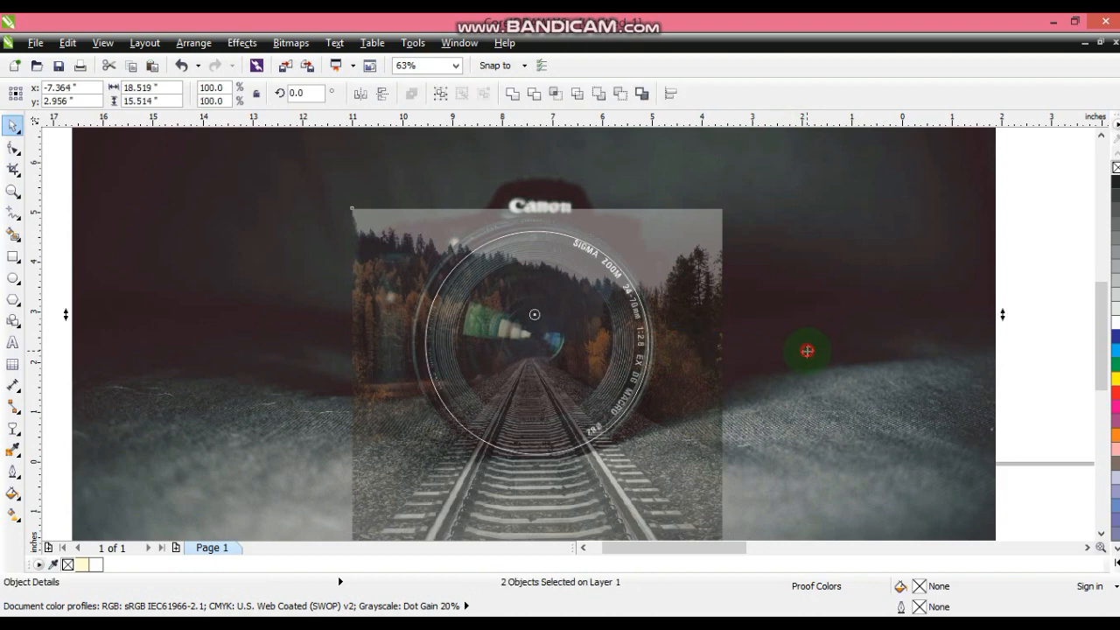
click(1061, 378)
click(681, 447)
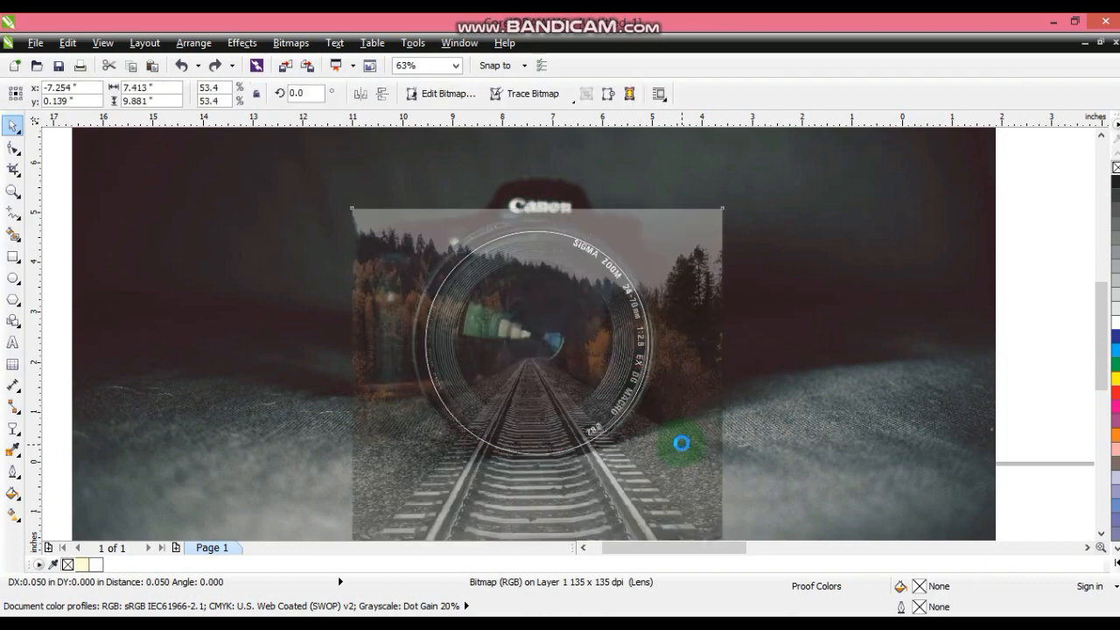
Step: Remove the transparency from the railway photo
click(12, 430)
click(83, 94)
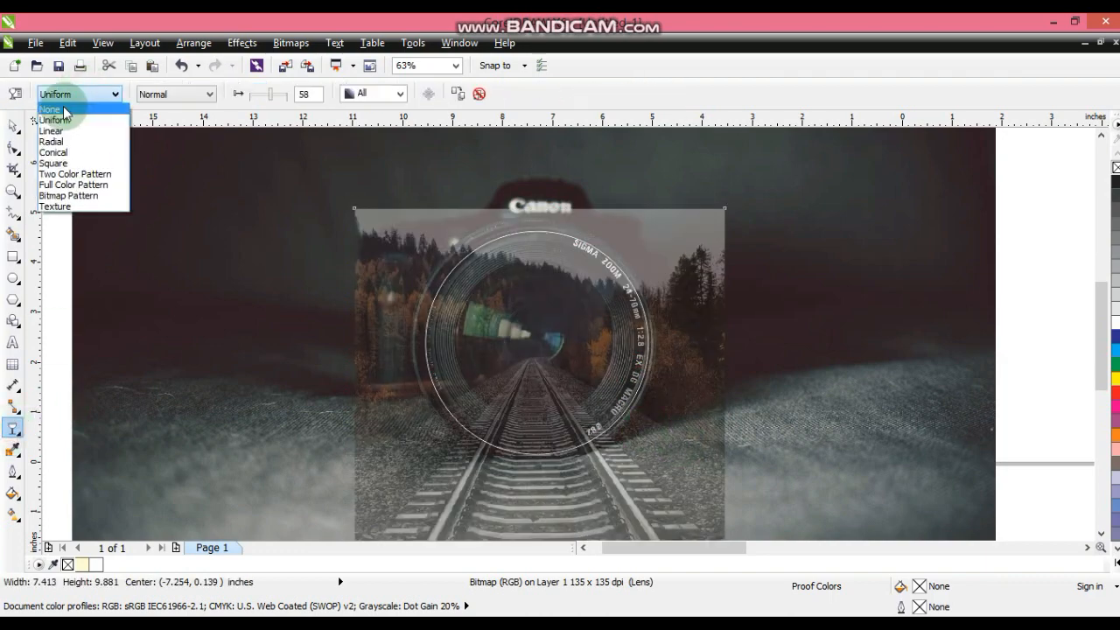
click(65, 103)
click(14, 132)
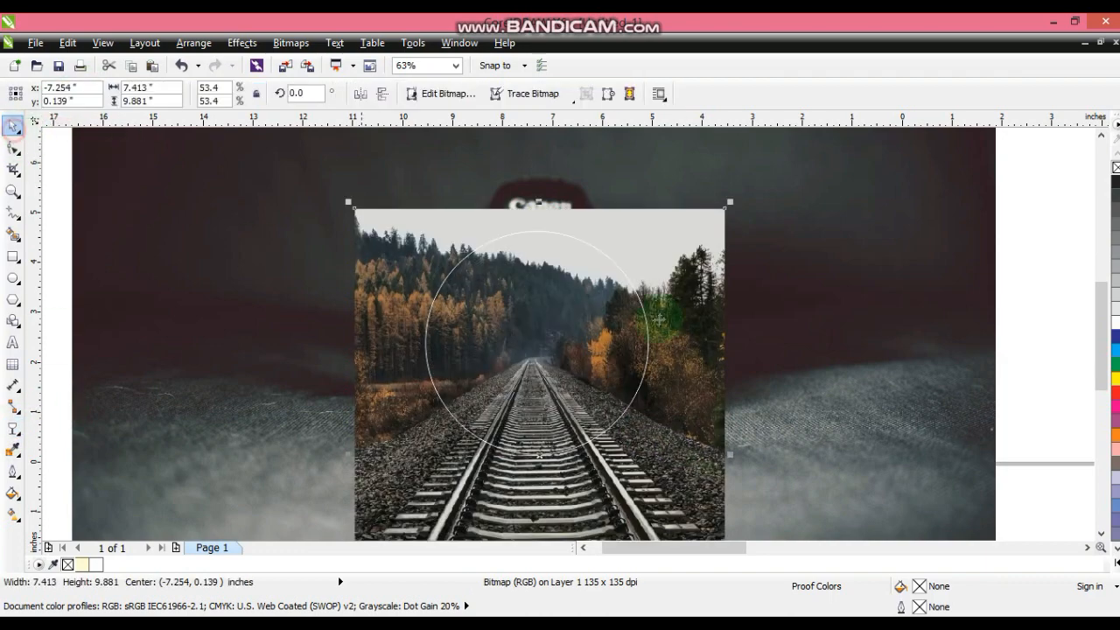
click(1016, 322)
Step: Duplicate the railway photo in place and undo the copy's move away from the original
click(646, 234)
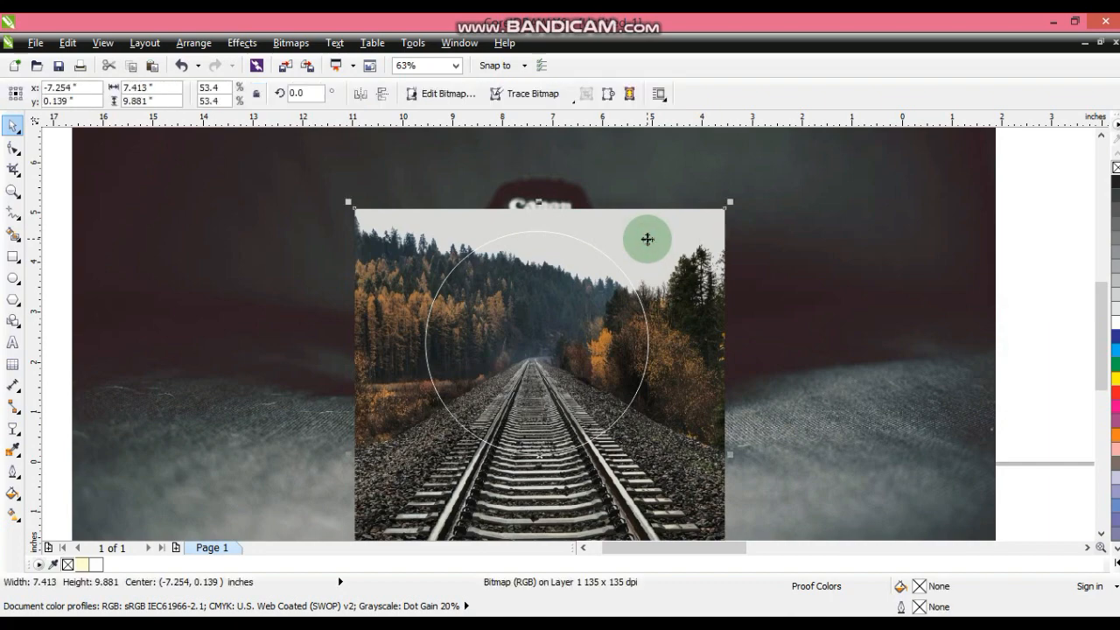
drag(648, 239, 262, 243)
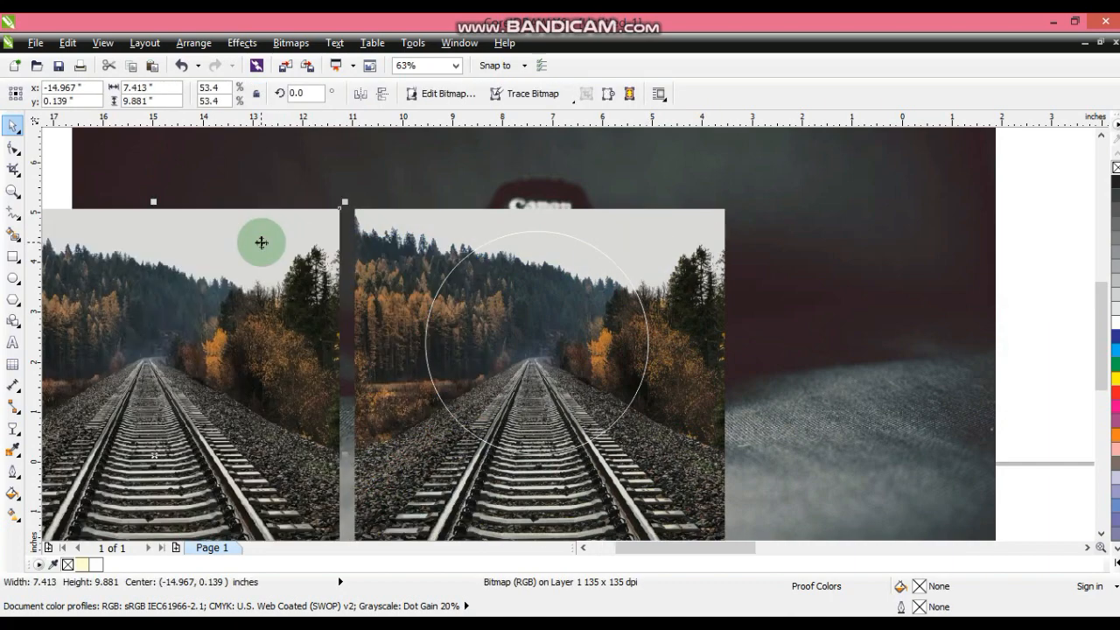
key(Escape)
Step: PowerClip one copy of the railway photo inside the lens circle and remove the circle's outline
click(242, 42)
mouse_move(263, 287)
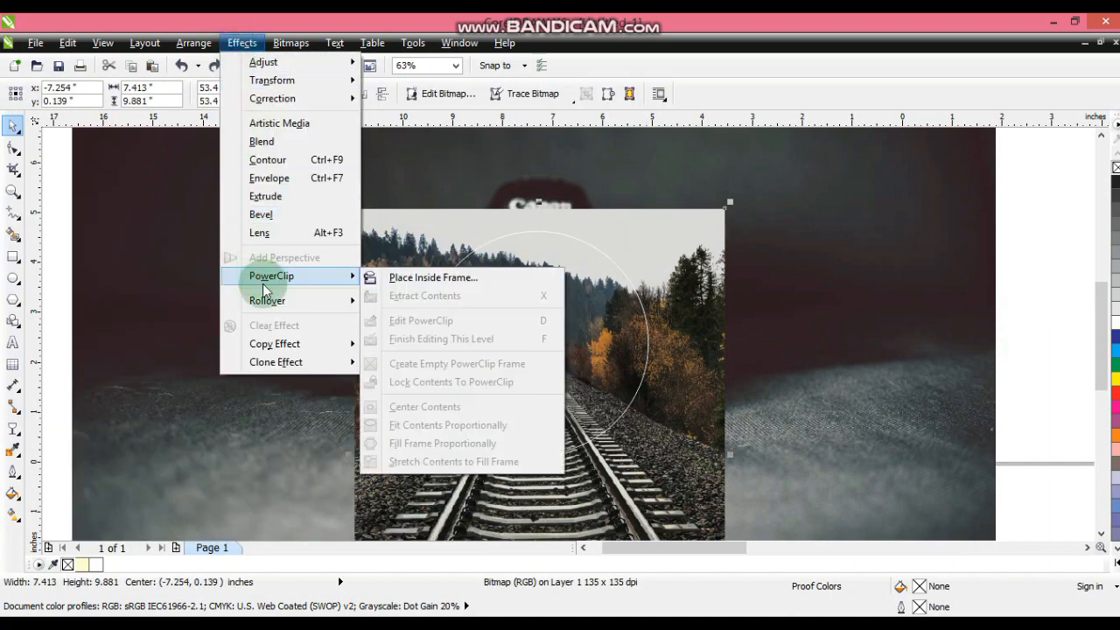
click(394, 277)
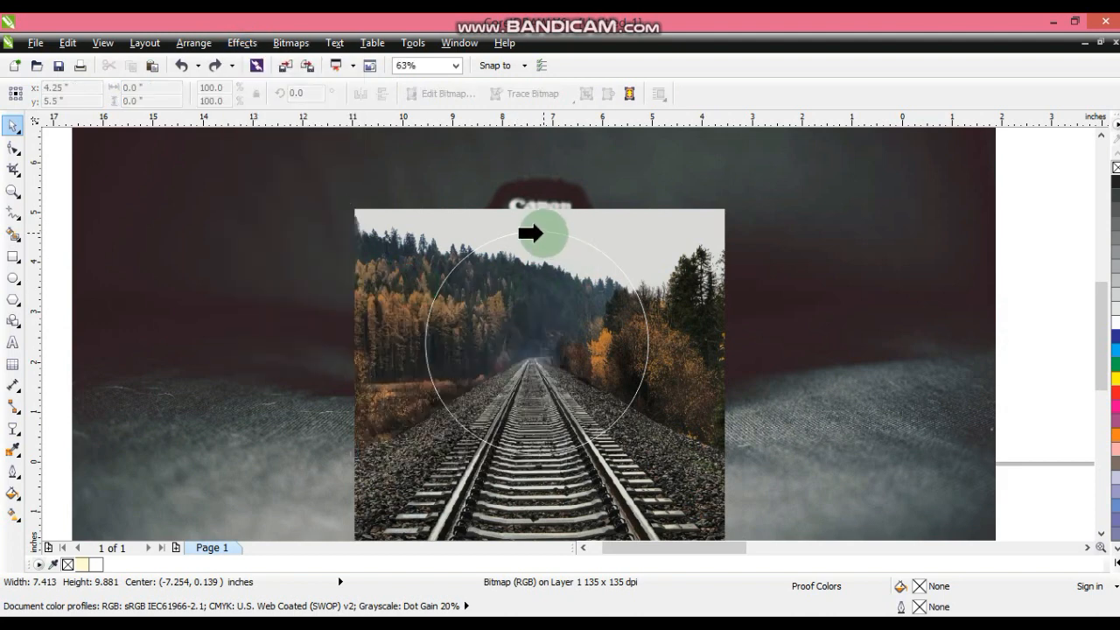
click(532, 232)
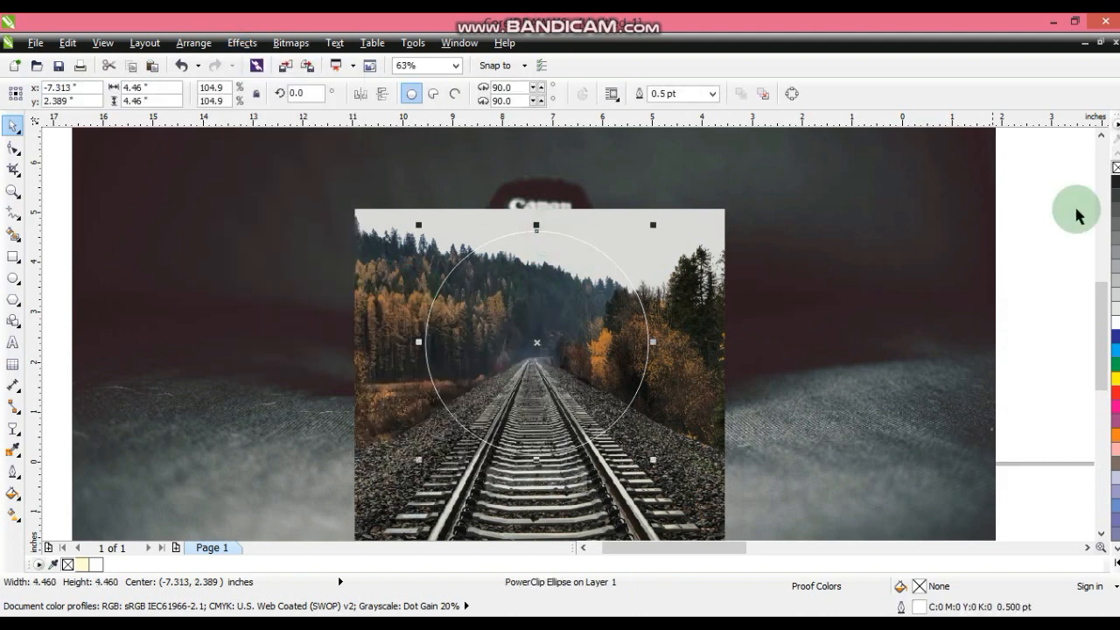
right_click(1115, 168)
click(688, 237)
drag(688, 238, 325, 232)
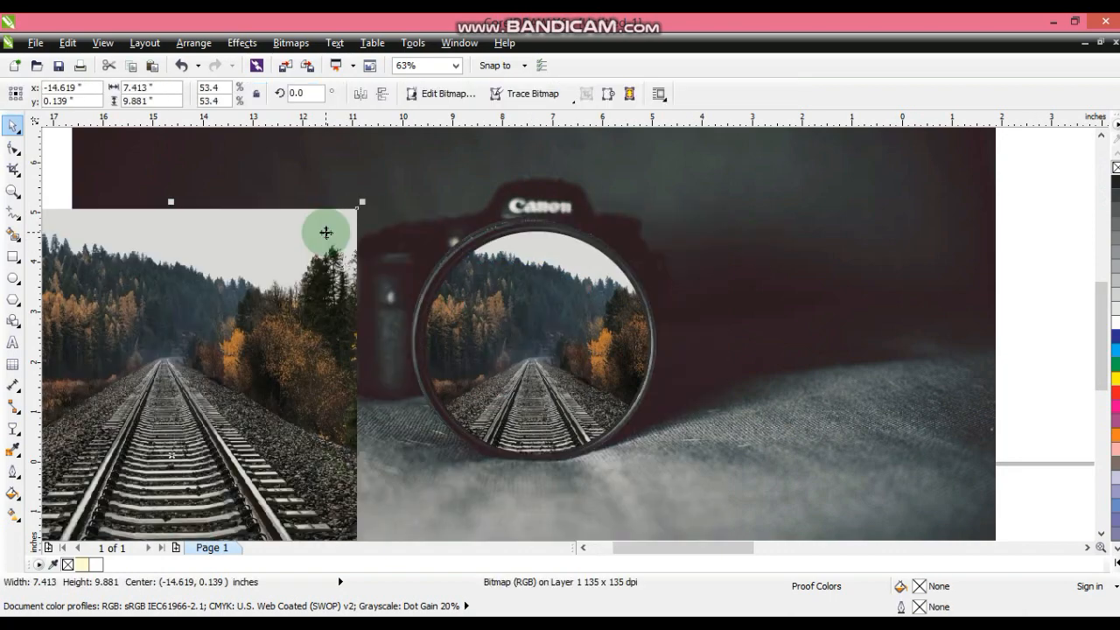
key(ctrl+z)
Step: Trace the railway track with a closed, straight-sided freehand outline reaching from near the vanishing point to below the photo
scroll(469, 263, down, 1)
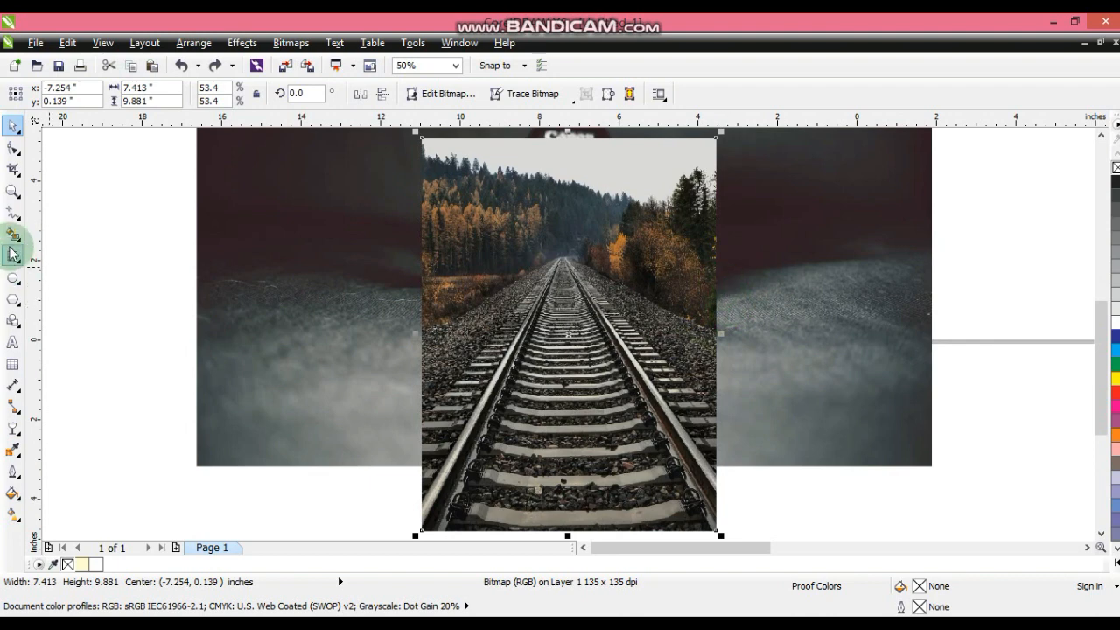
click(10, 217)
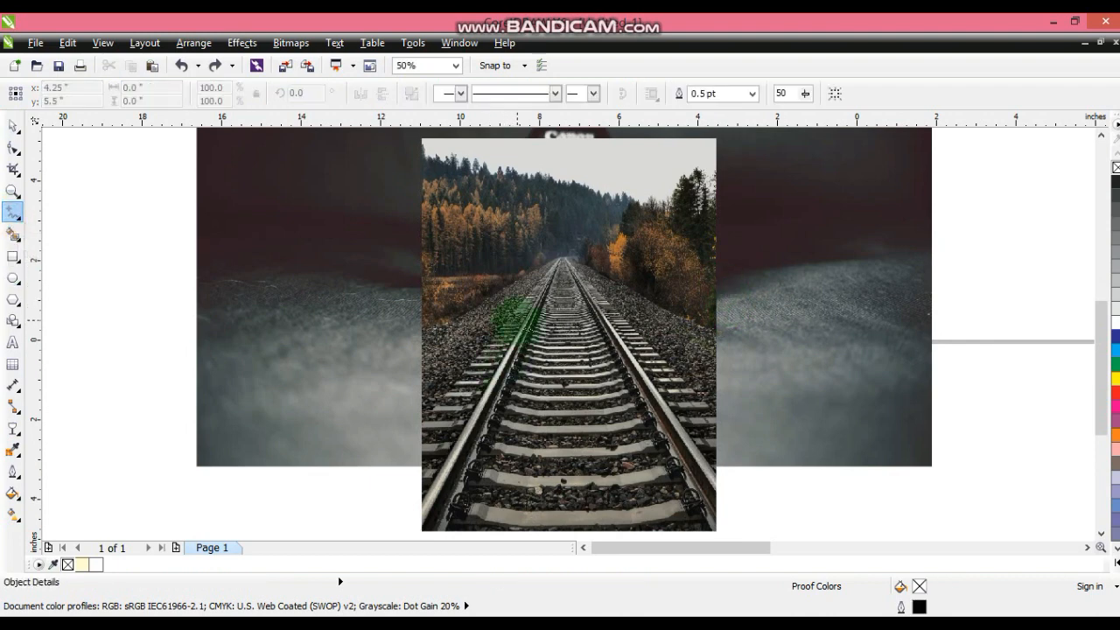
click(528, 317)
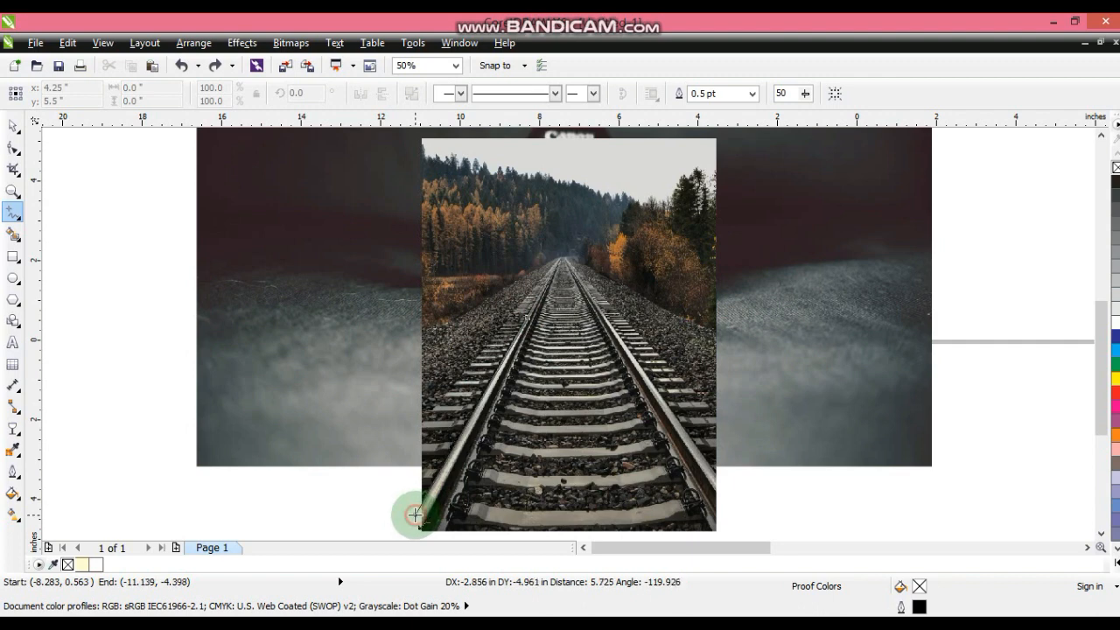
double_click(415, 514)
double_click(417, 513)
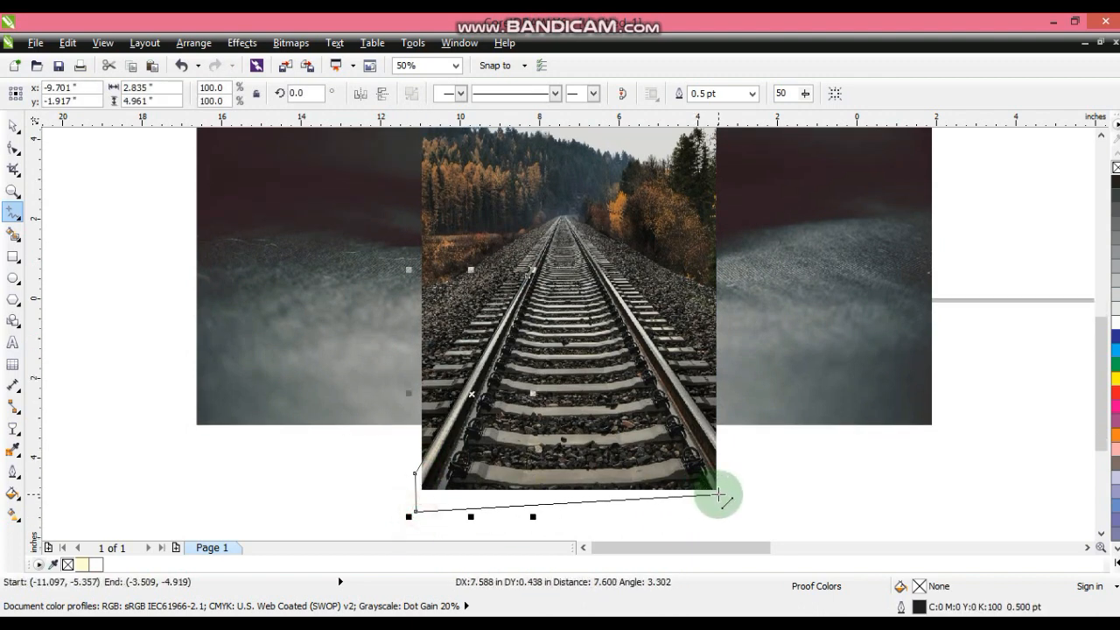
double_click(717, 495)
double_click(718, 435)
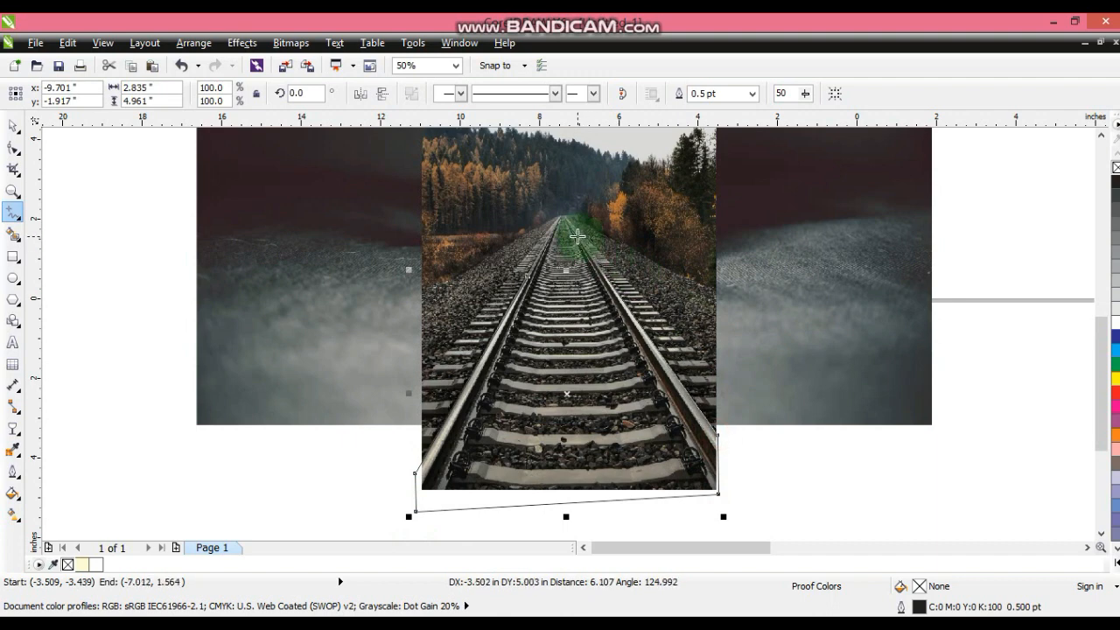
double_click(575, 234)
double_click(544, 237)
double_click(527, 277)
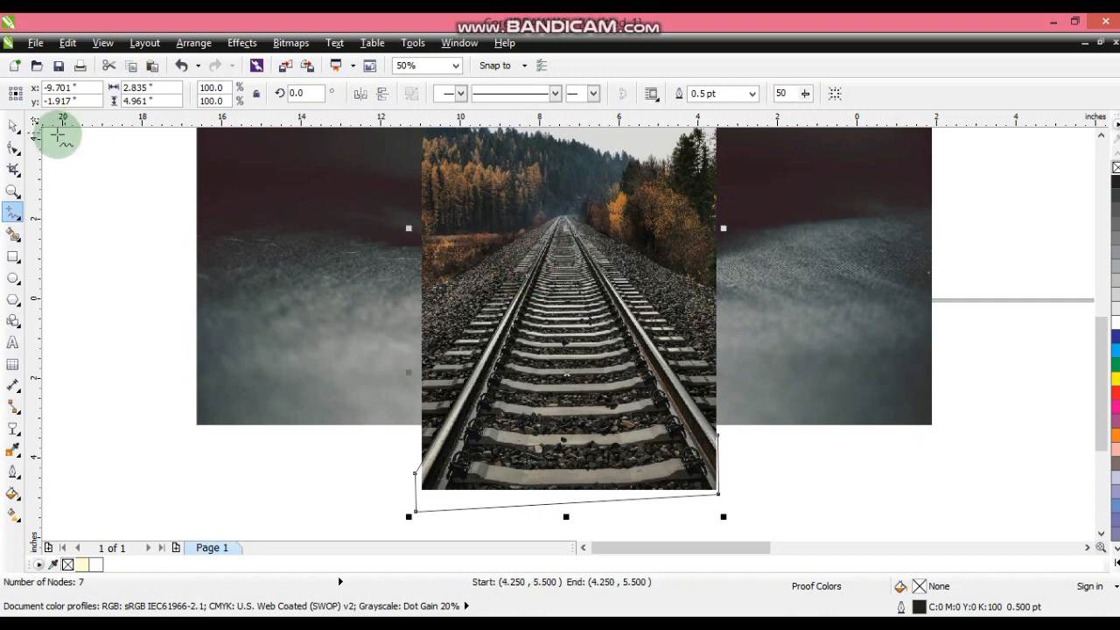
Step: Fill the traced track shape with 30% black
click(13, 127)
click(1115, 287)
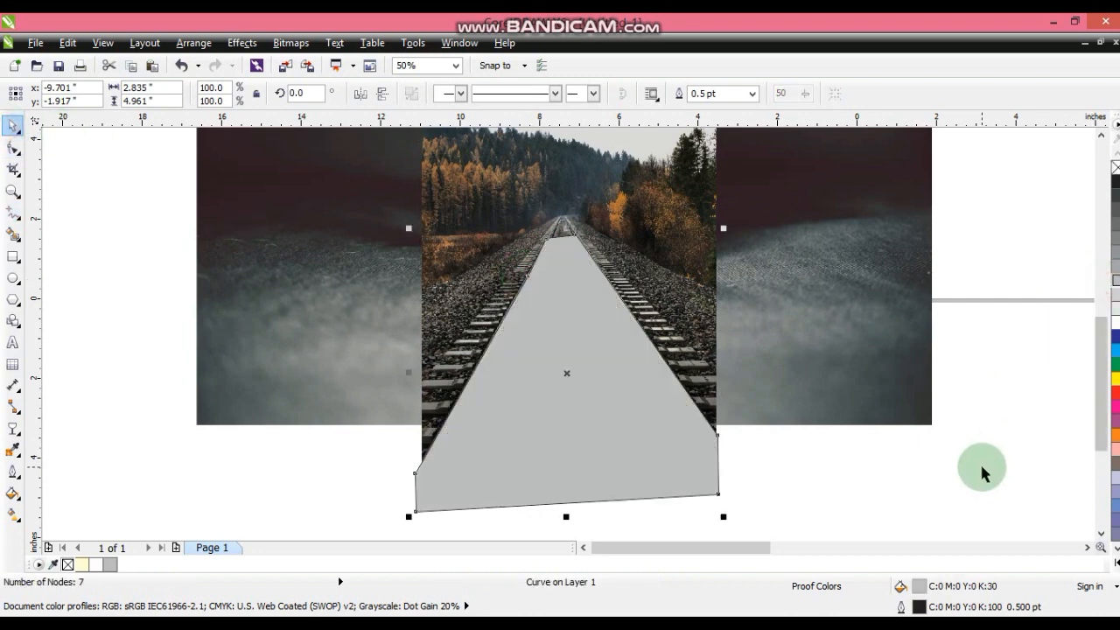
click(980, 468)
Step: PowerClip the remaining railway photo inside the traced grey track shape and remove the shape's outline
click(610, 200)
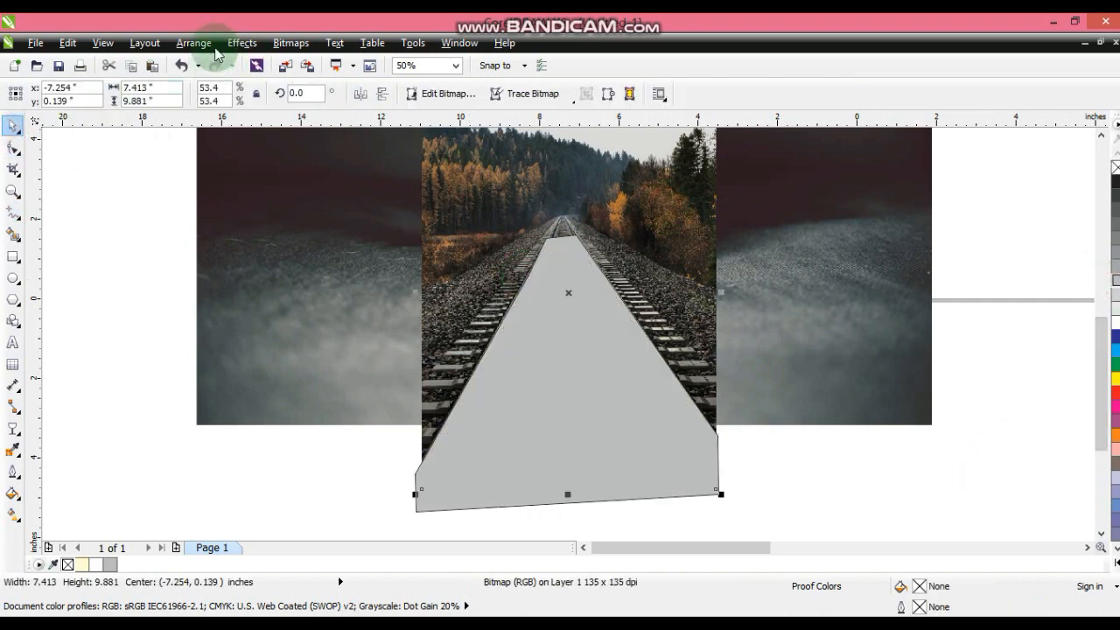
click(241, 43)
mouse_move(273, 275)
click(383, 274)
click(588, 310)
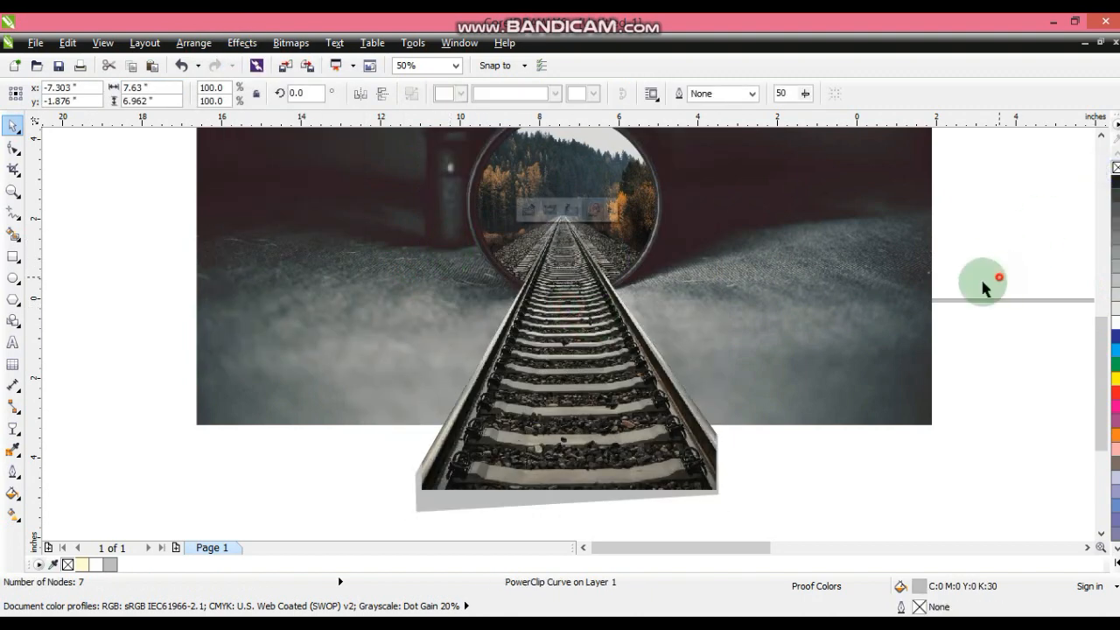
click(750, 300)
key(shift+F2)
click(917, 385)
Step: Adjust the left-side nodes of the track cut-out near the vanishing point and lens rim to follow the left rail
click(13, 191)
drag(427, 256, 790, 512)
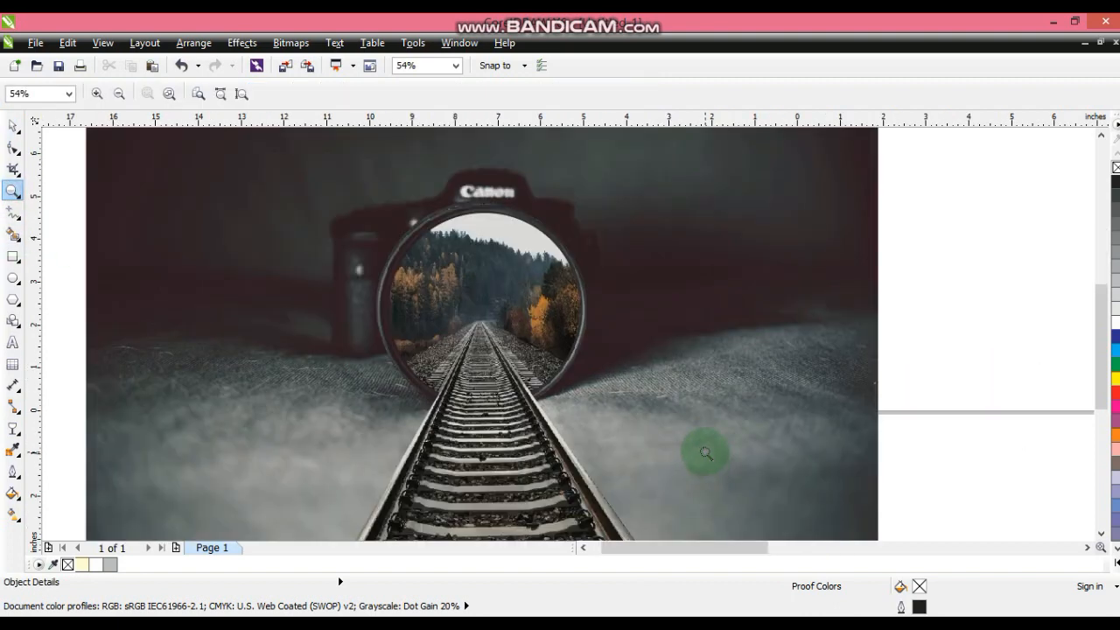
click(13, 128)
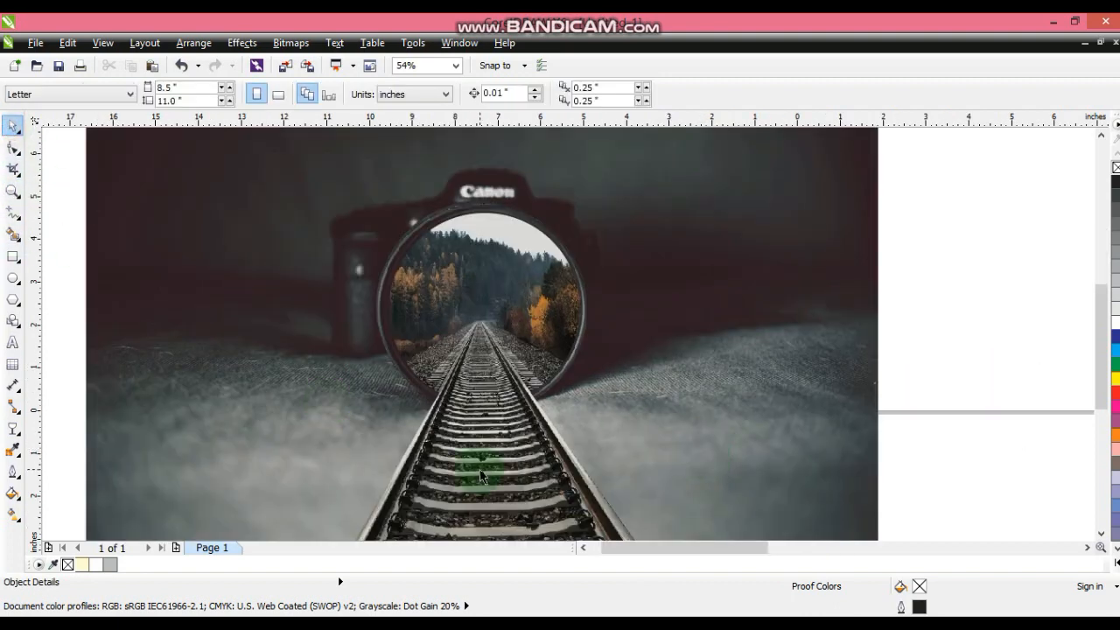
click(13, 191)
drag(326, 306, 633, 458)
click(14, 148)
click(444, 352)
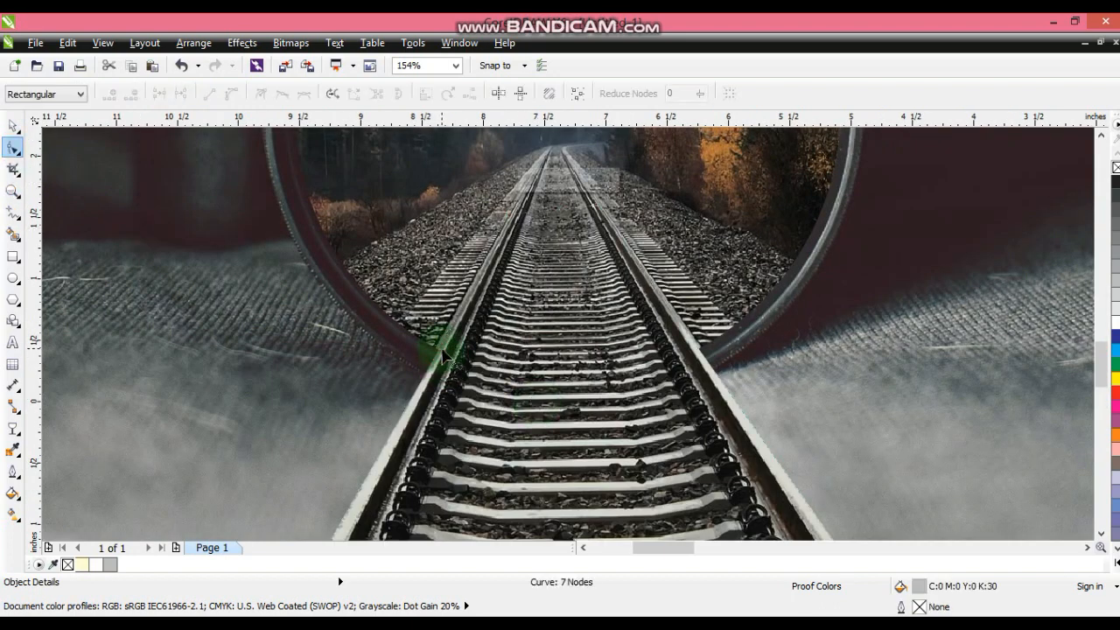
drag(506, 215, 502, 216)
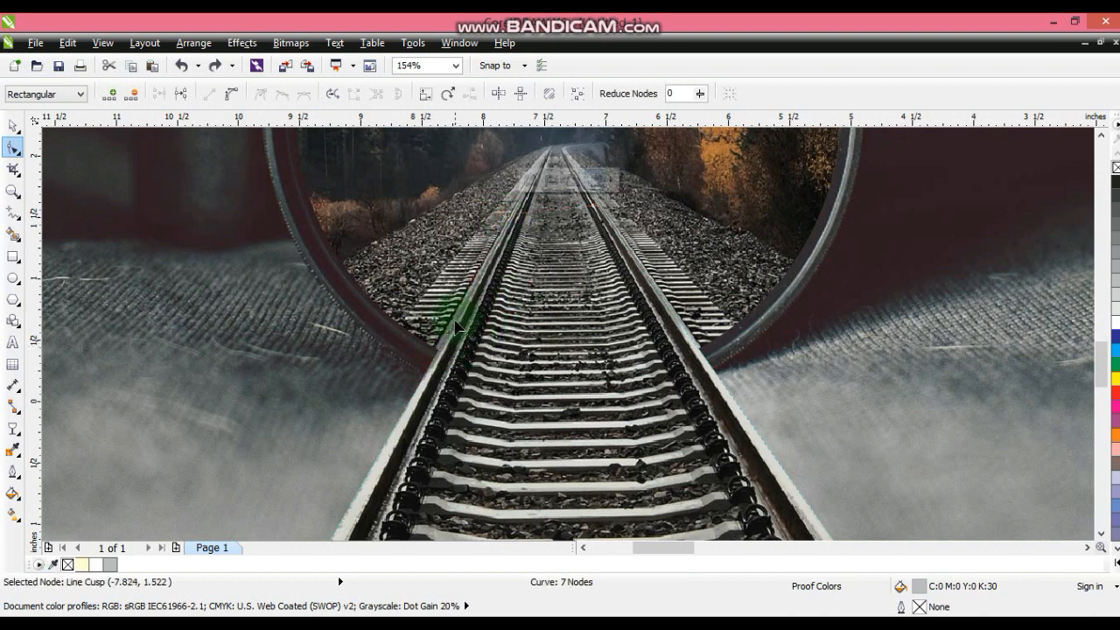
drag(448, 339, 446, 340)
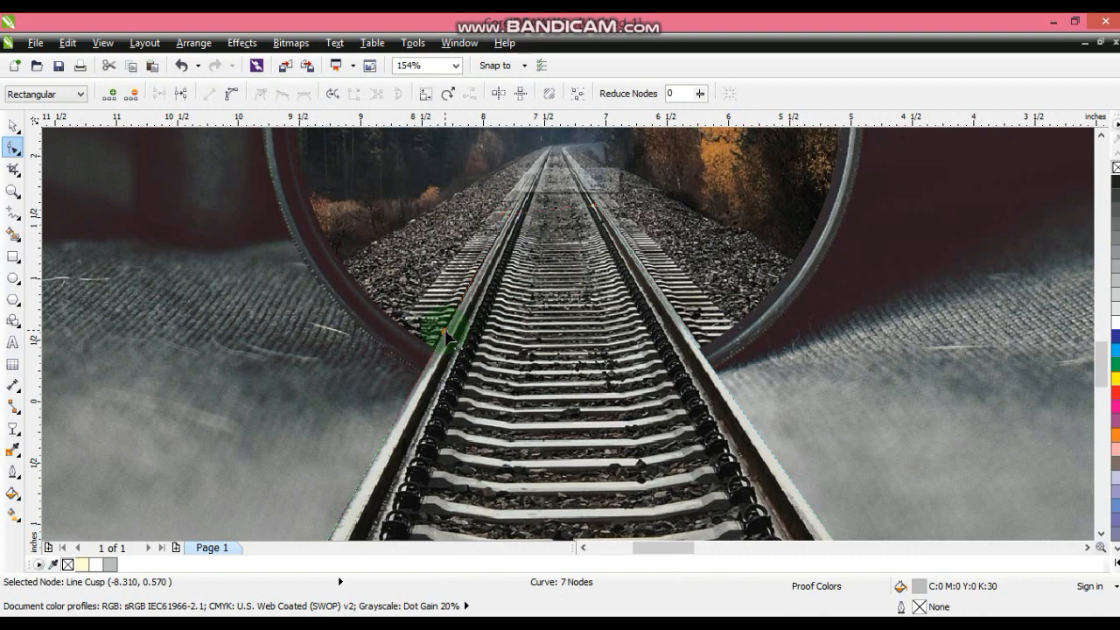
click(373, 468)
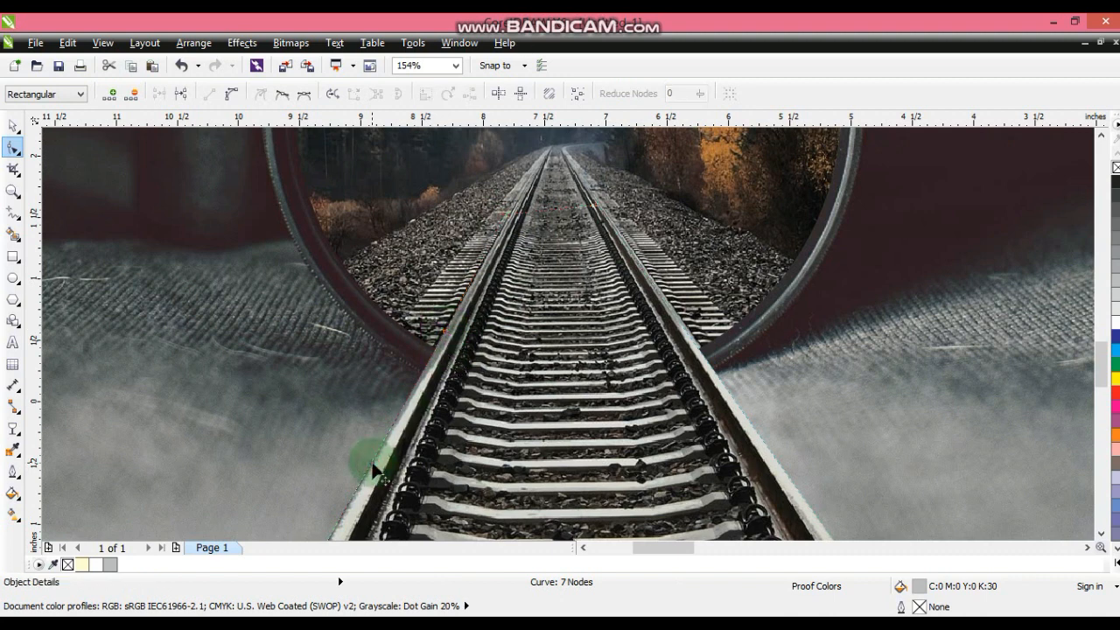
click(452, 331)
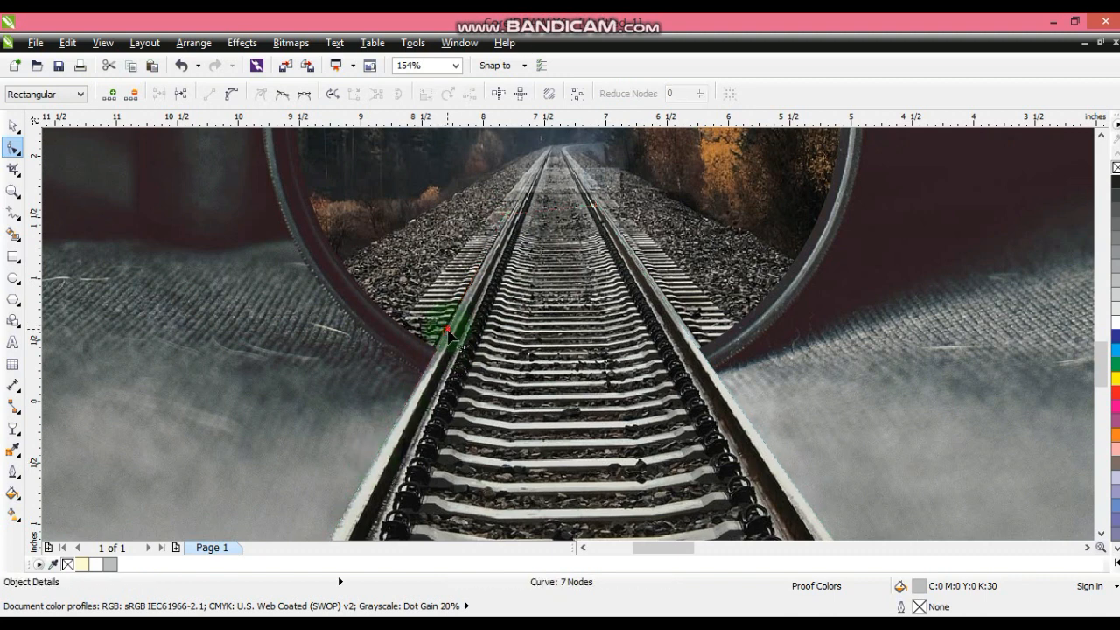
drag(448, 330, 446, 331)
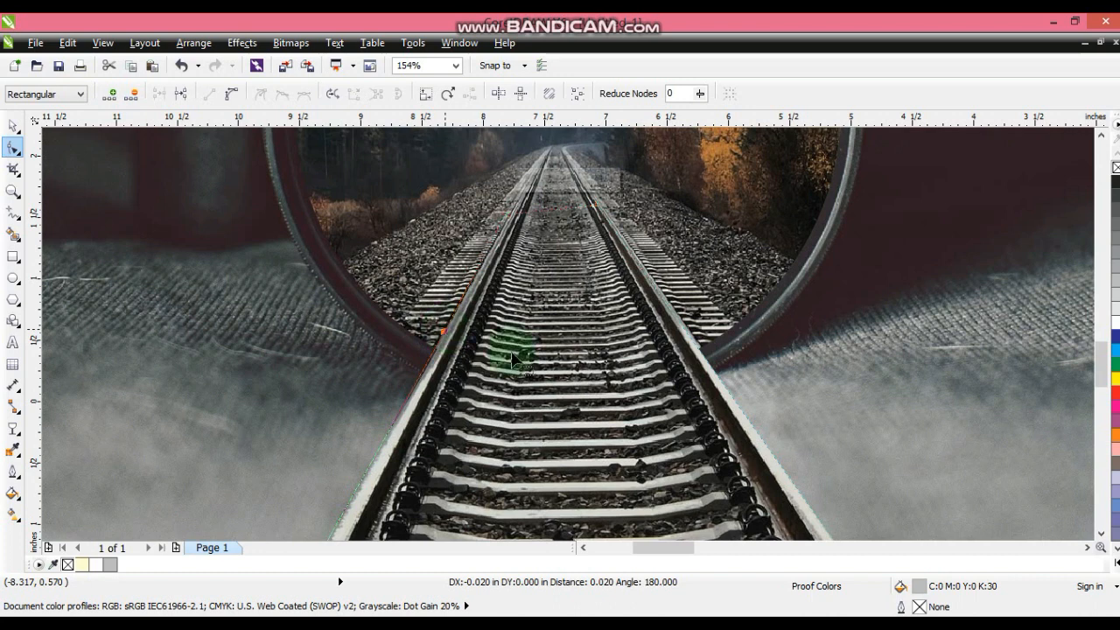
Step: Shift the upper right node of the track cut-out outward by about 0.034 in to follow the right rail
click(723, 382)
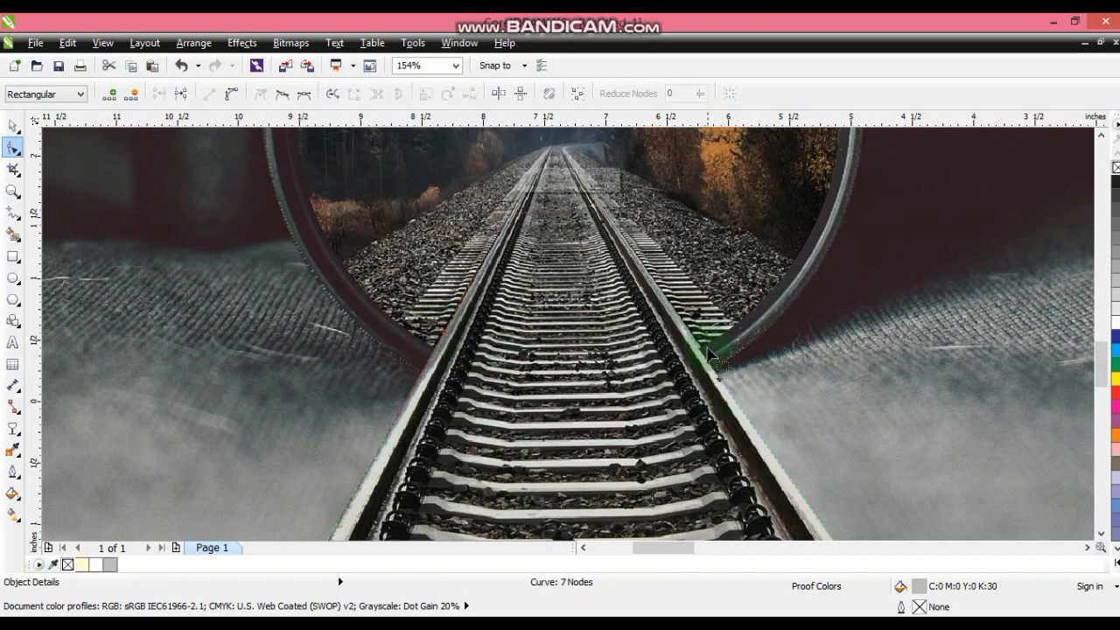
click(601, 211)
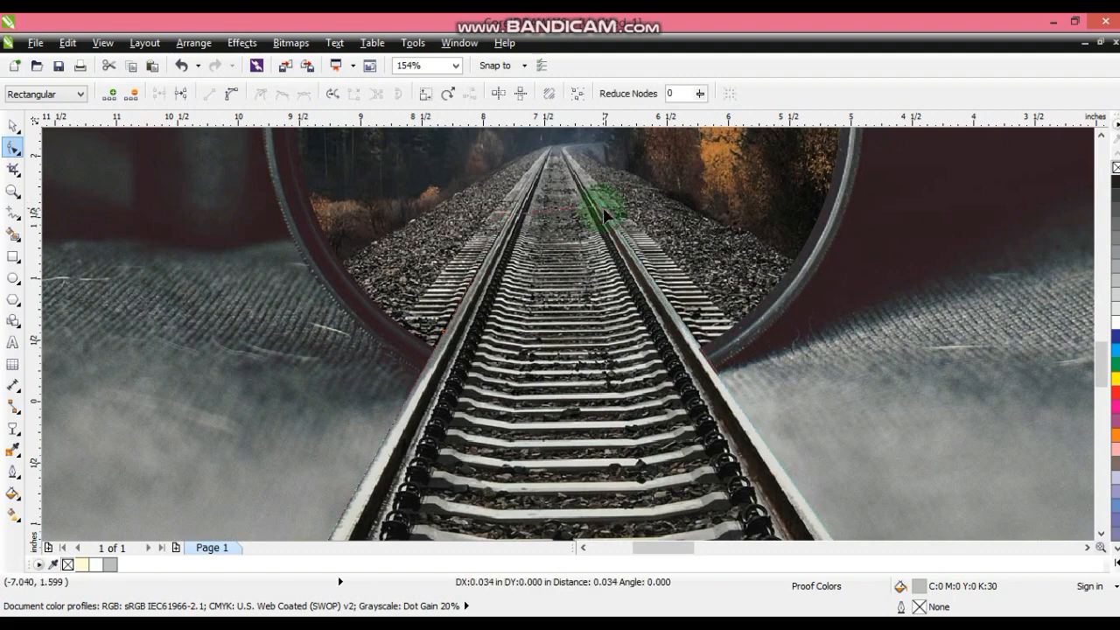
scroll(663, 367, down, 2)
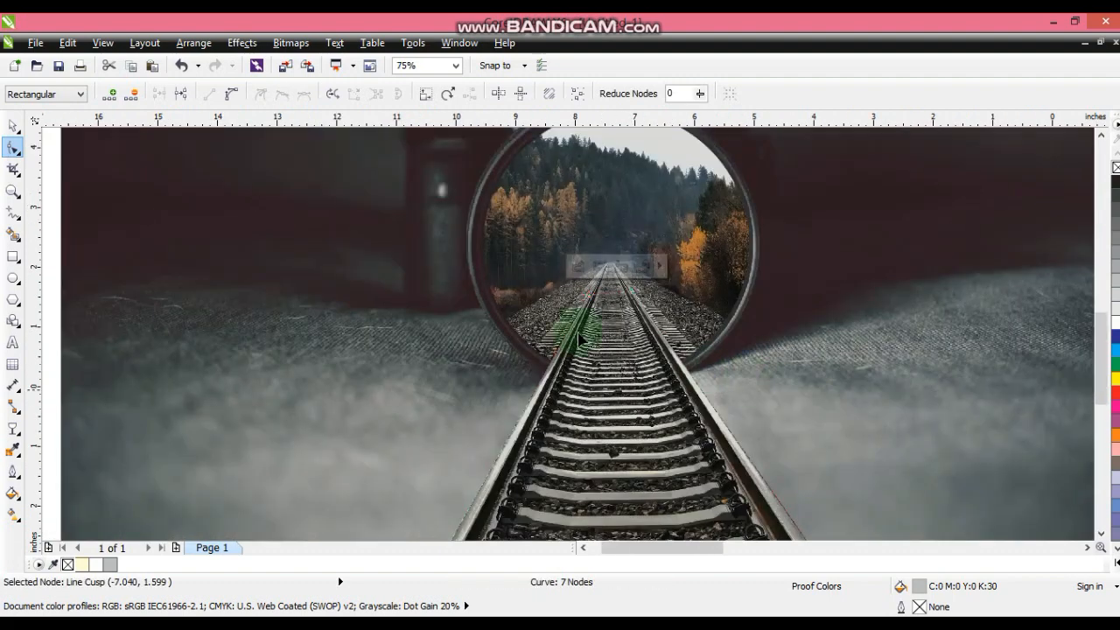
click(8, 128)
click(274, 350)
key(shift+F2)
click(851, 409)
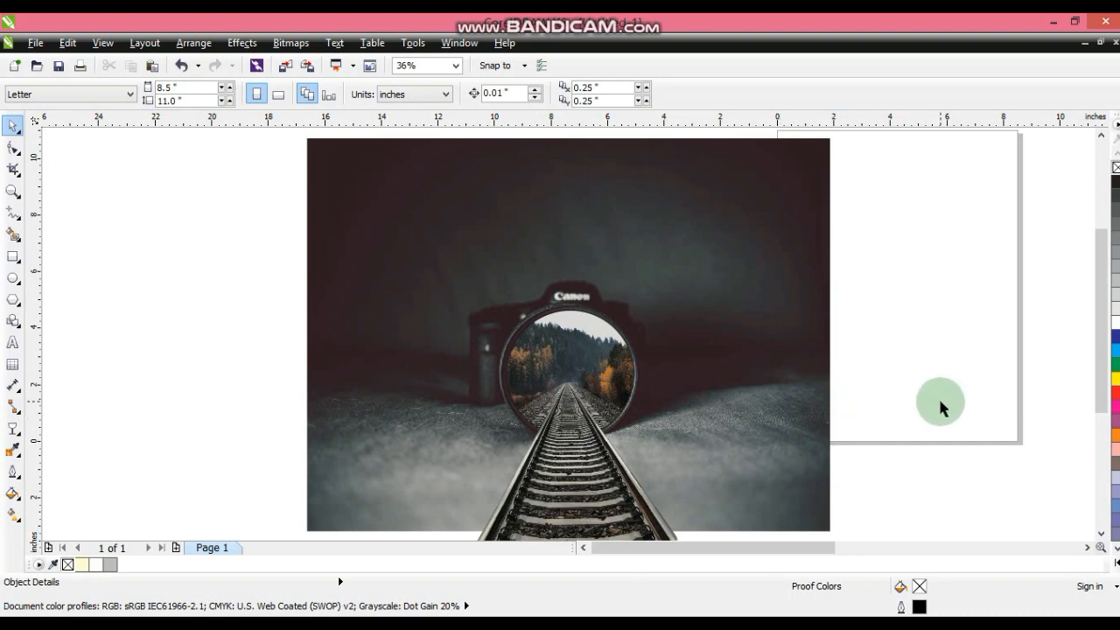
Step: Convert the clipped lens circle and the clipped track together to one 300 dpi RGB Color (24-bit) bitmap with transparent background
click(546, 338)
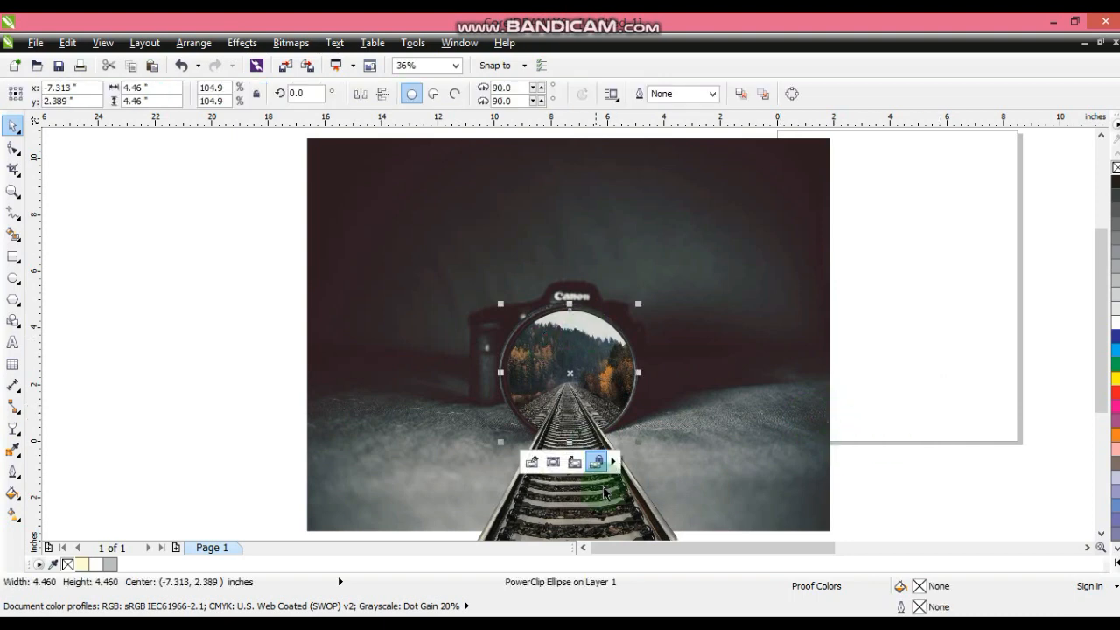
shift+click(592, 327)
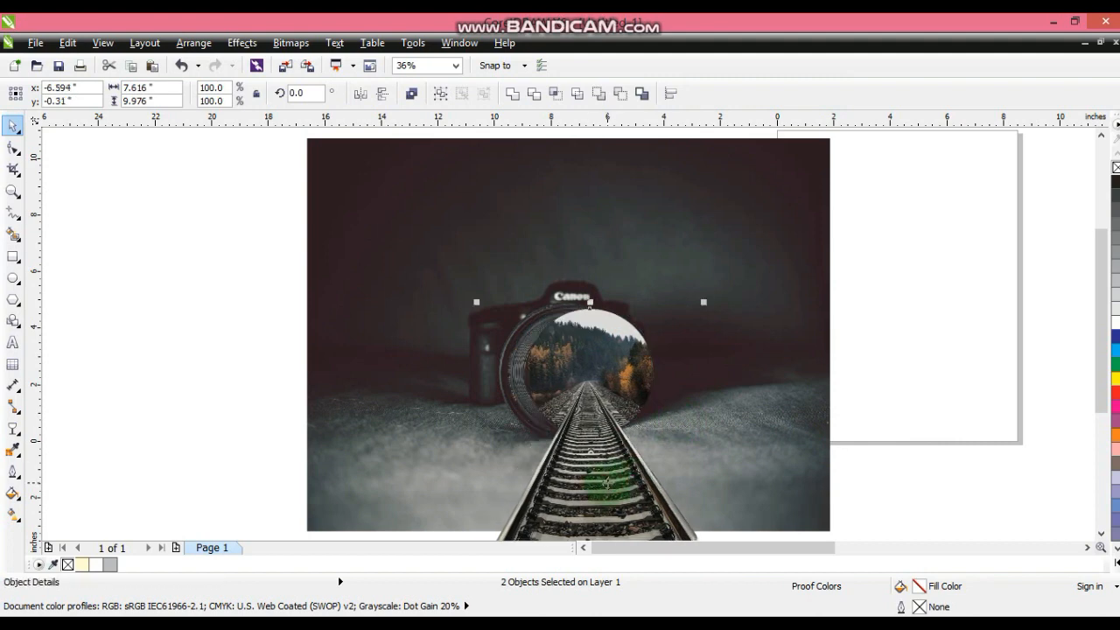
click(292, 43)
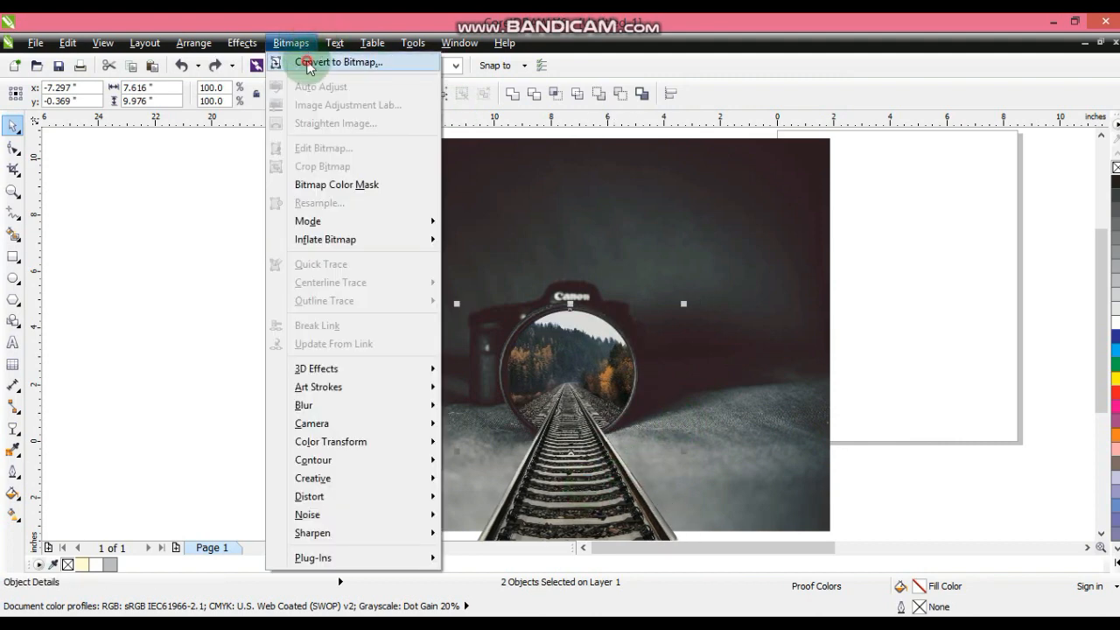
click(309, 62)
click(916, 238)
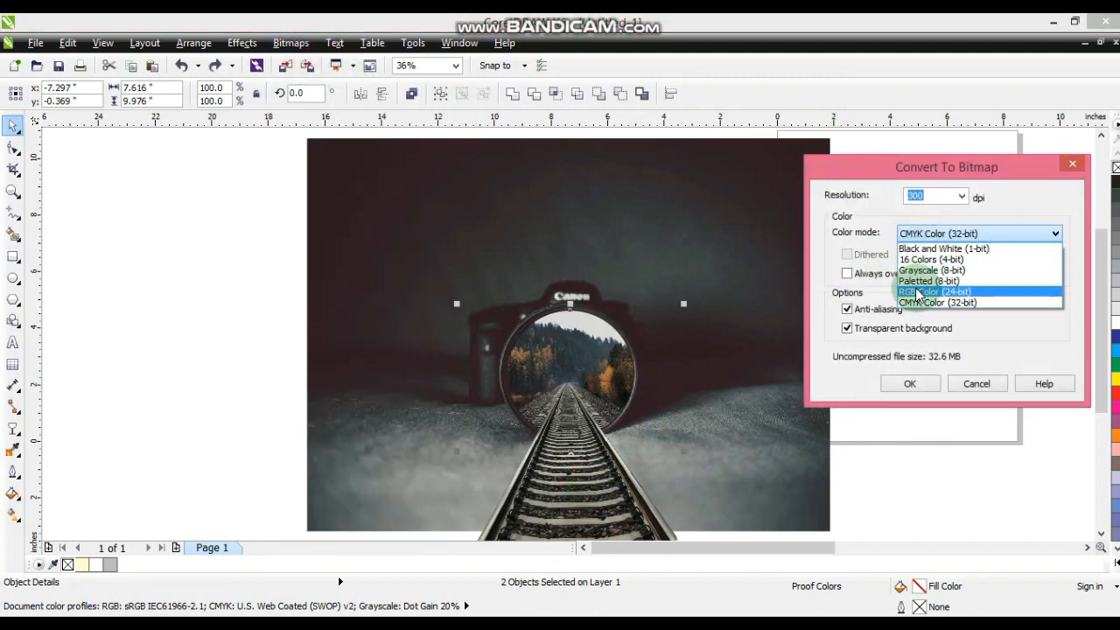
click(917, 289)
click(910, 385)
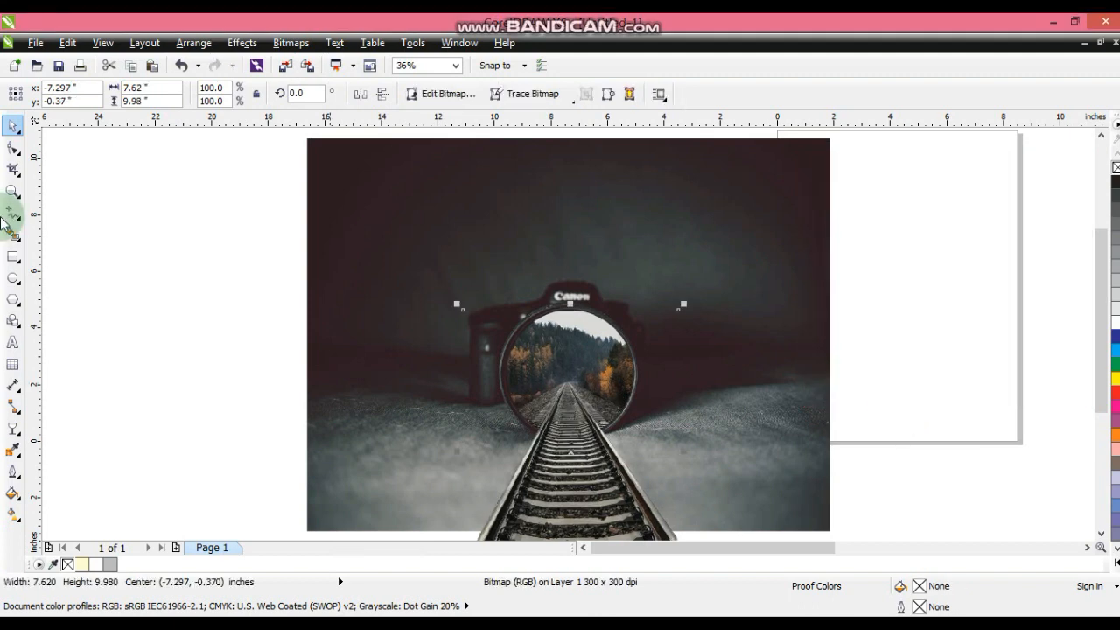
Step: Adjust the merged lens-and-track bitmap with the Brightness/Contrast/Intensity effect
click(662, 376)
click(18, 127)
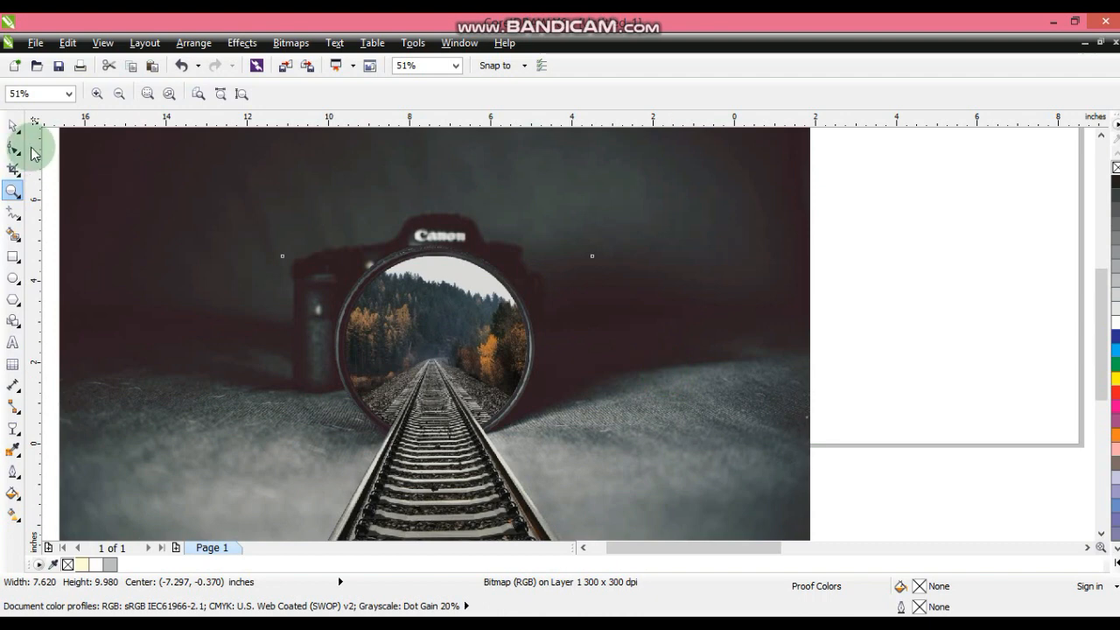
click(243, 43)
mouse_move(263, 61)
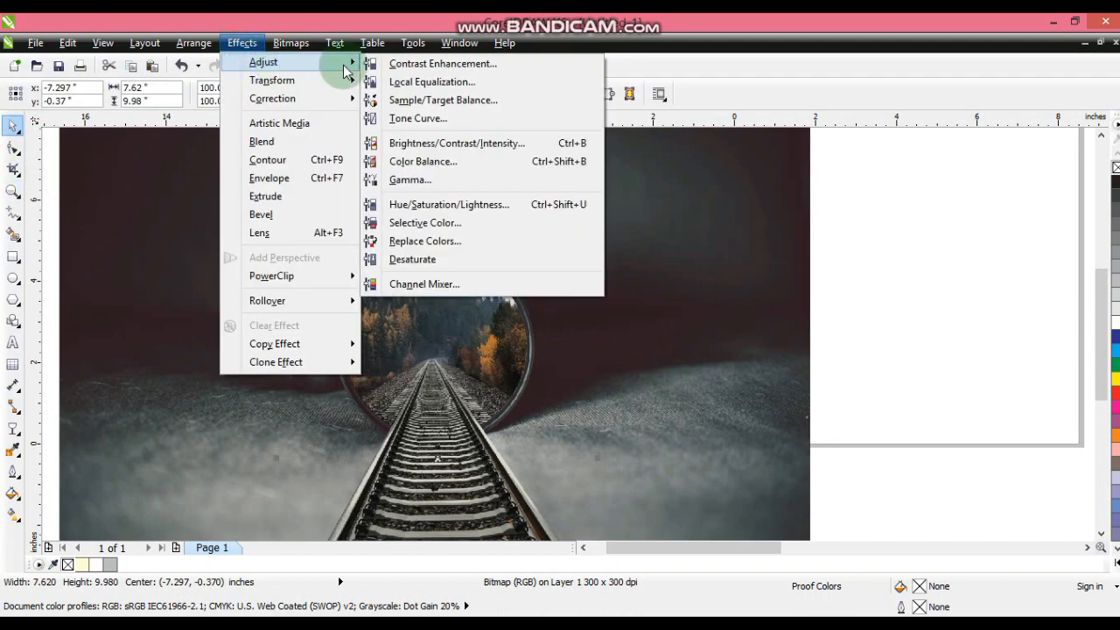
click(424, 142)
drag(613, 237, 750, 237)
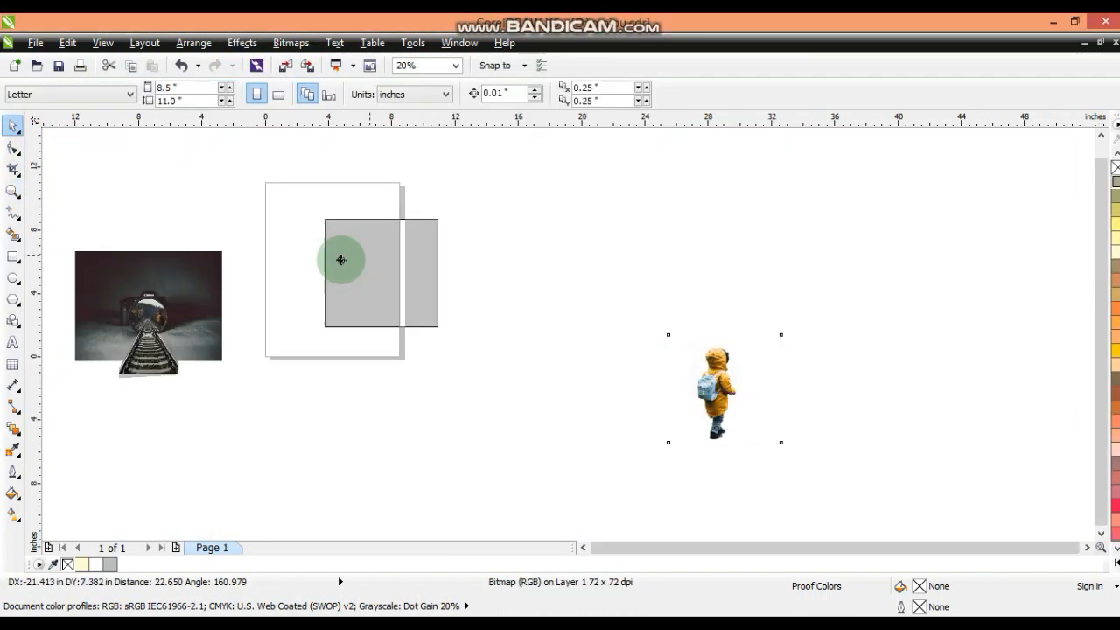
Step: Move the cut-out image of the child in the yellow coat next to the camera composition
drag(500, 200, 21, 425)
key(shift+F2)
click(577, 340)
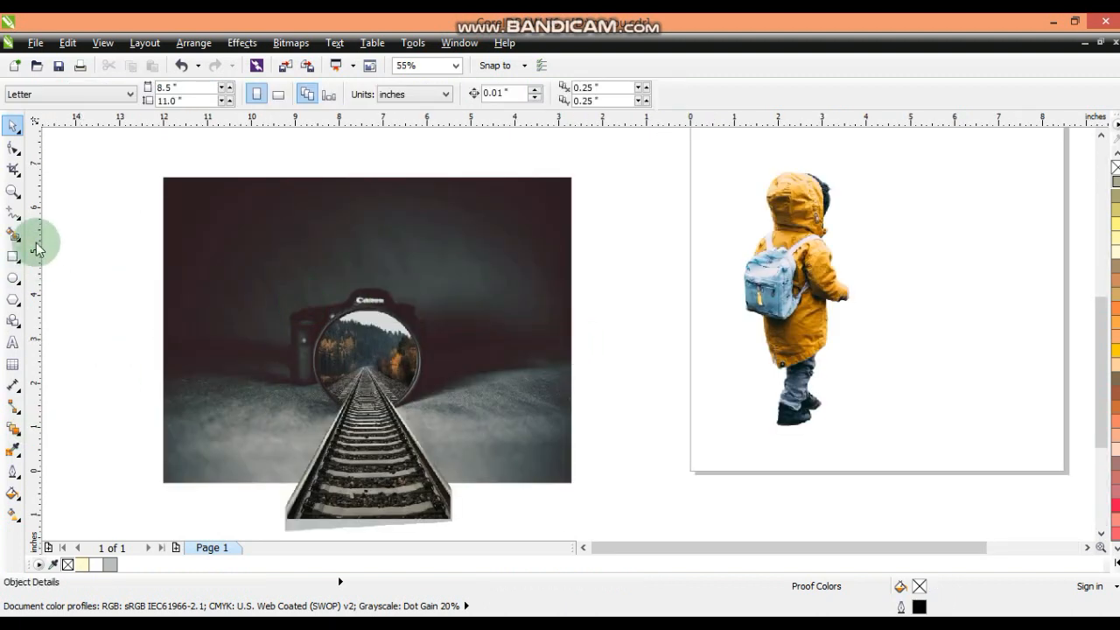
Step: Draw a rectangle about 9.11 by 6.77 in just inside the camera photo's edges and give it a yellow outline
click(12, 193)
drag(138, 161, 620, 516)
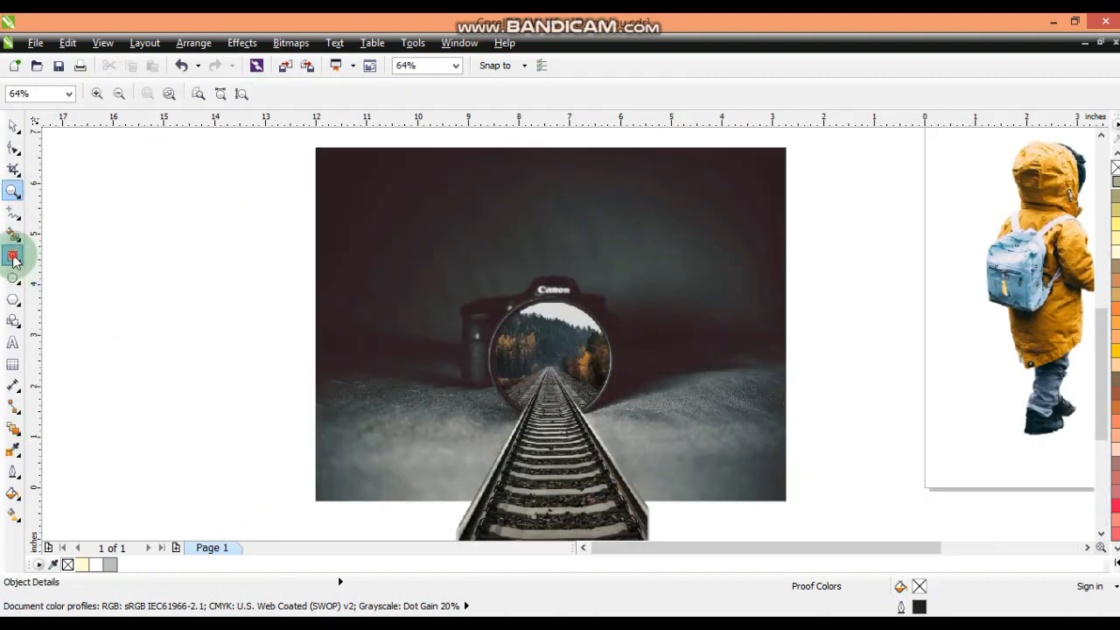
click(13, 258)
drag(319, 147, 786, 496)
click(13, 125)
right_click(1116, 355)
click(887, 450)
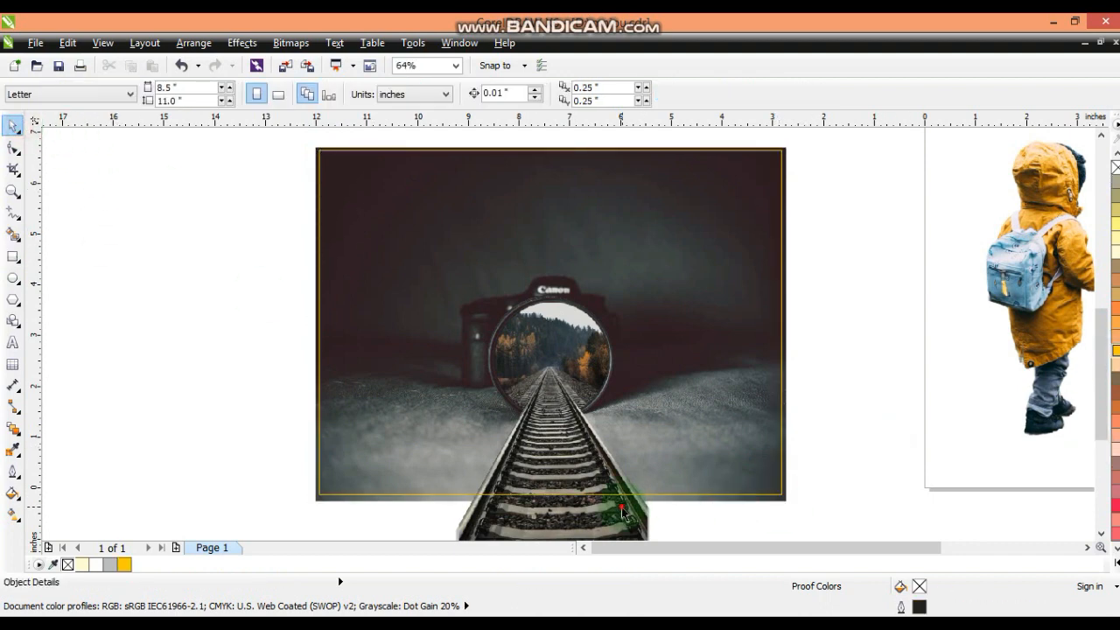
Step: PowerClip the camera photo and the track bitmap inside the yellow rectangle and remove the rectangle's outline
click(626, 512)
shift+click(785, 508)
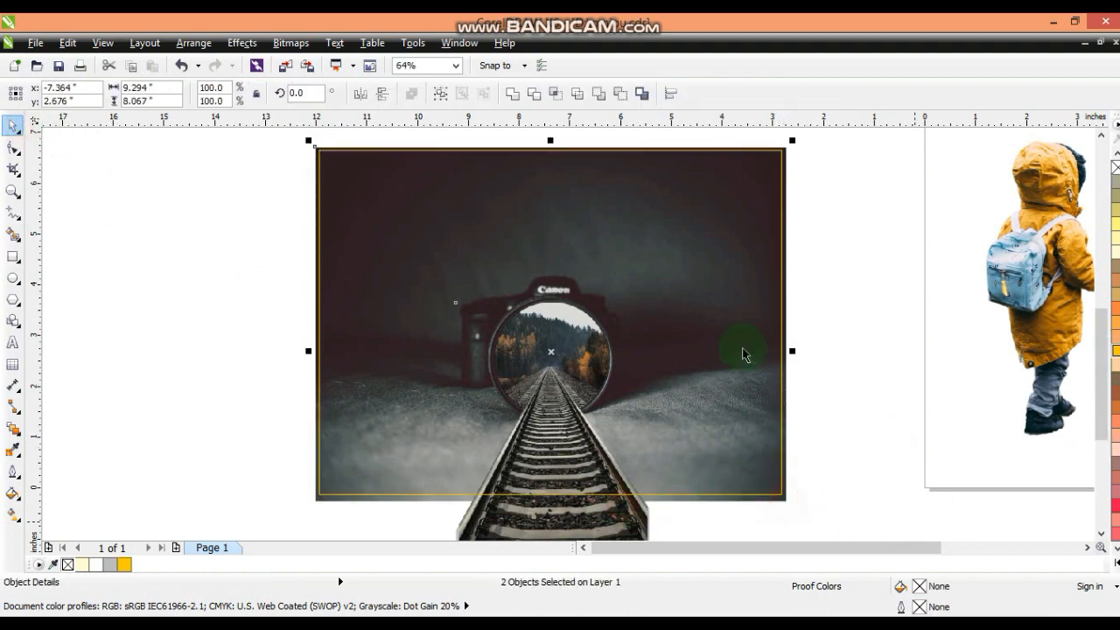
click(242, 43)
click(388, 276)
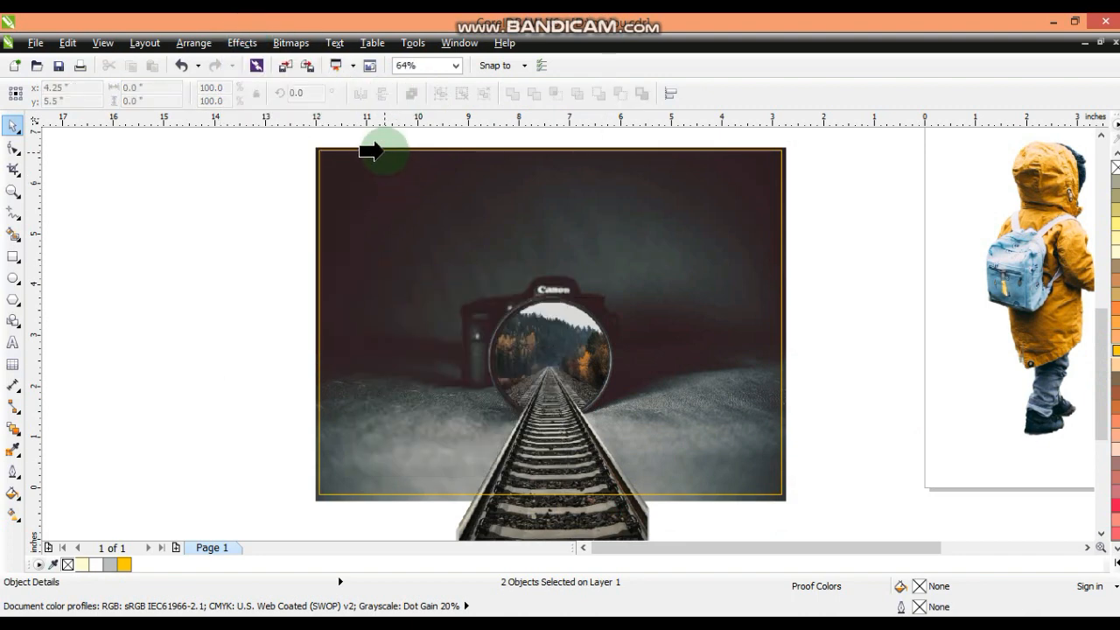
click(372, 151)
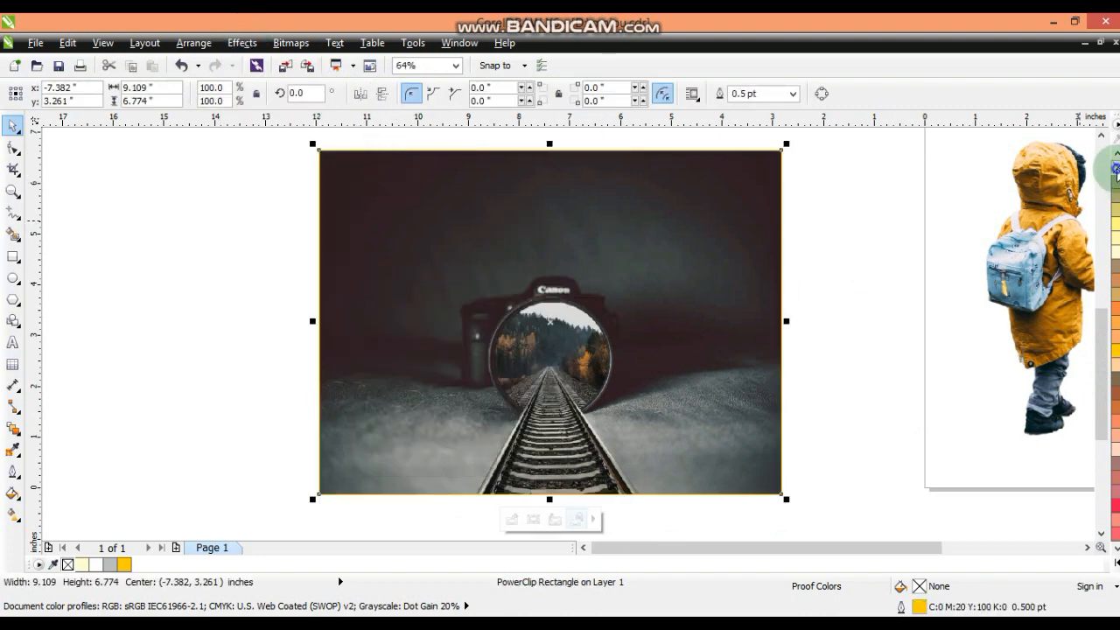
right_click(1117, 168)
click(851, 225)
Step: Place the child image over the track in front of all objects and scale it down to about 55%
drag(1003, 261, 545, 317)
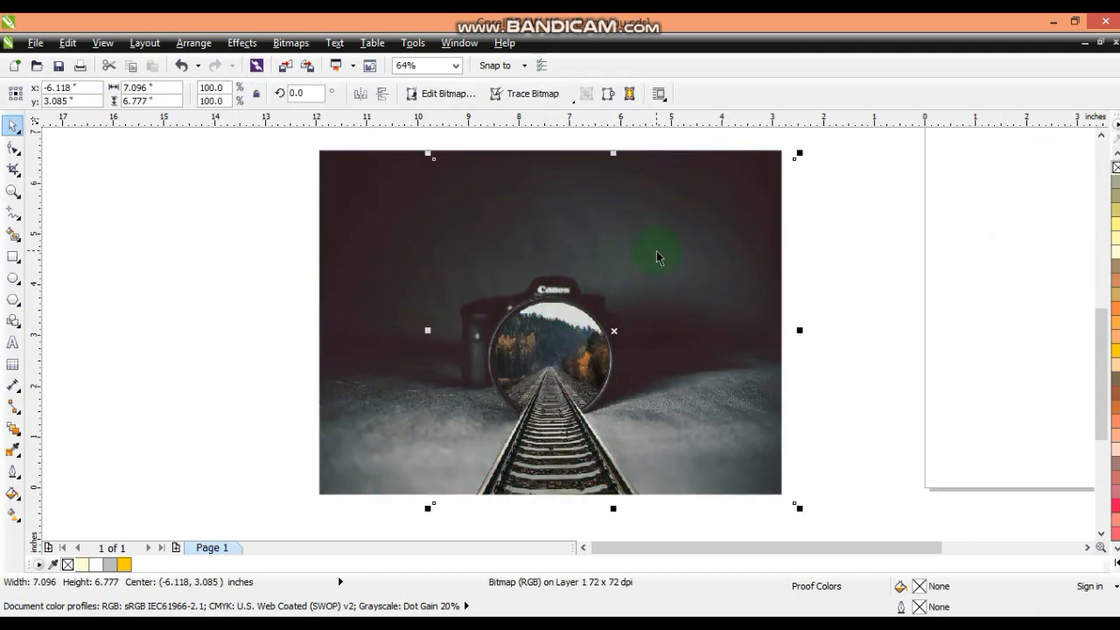
key(shift+Page_Up)
drag(800, 154, 638, 309)
drag(521, 381, 559, 343)
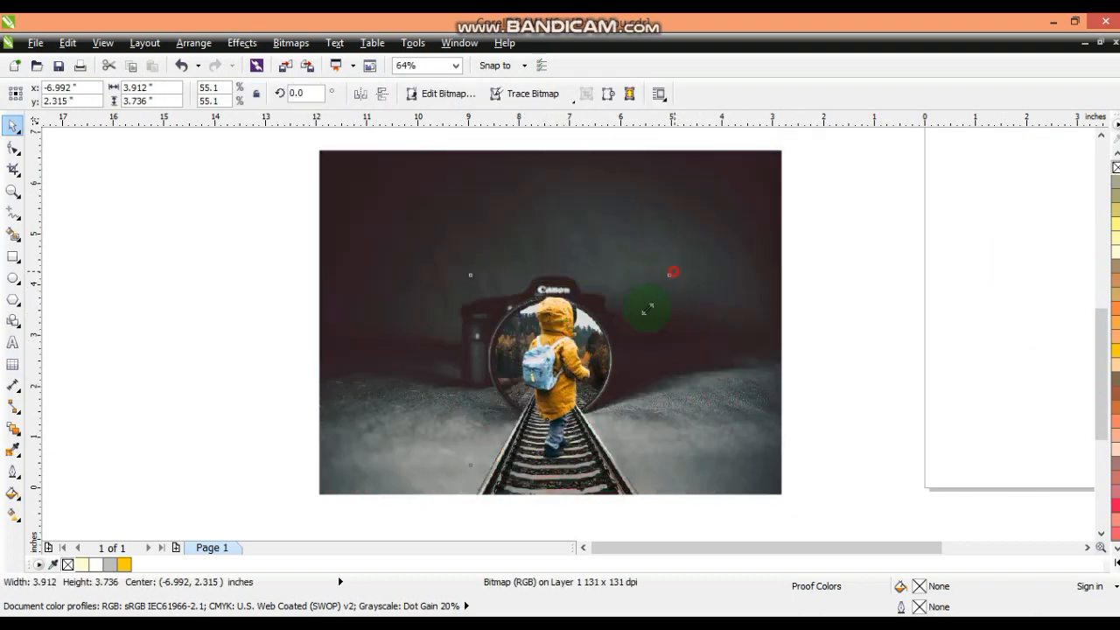
Step: Shrink the child image further and position it standing between the rails in front of the lens
drag(647, 308, 603, 338)
drag(536, 392, 560, 383)
drag(629, 327, 621, 354)
drag(533, 407, 552, 381)
drag(609, 350, 603, 355)
drag(549, 400, 552, 406)
click(850, 403)
Step: Reduce the child image to about 20.7% and nudge it to the middle of the track
click(5, 190)
drag(445, 283, 772, 518)
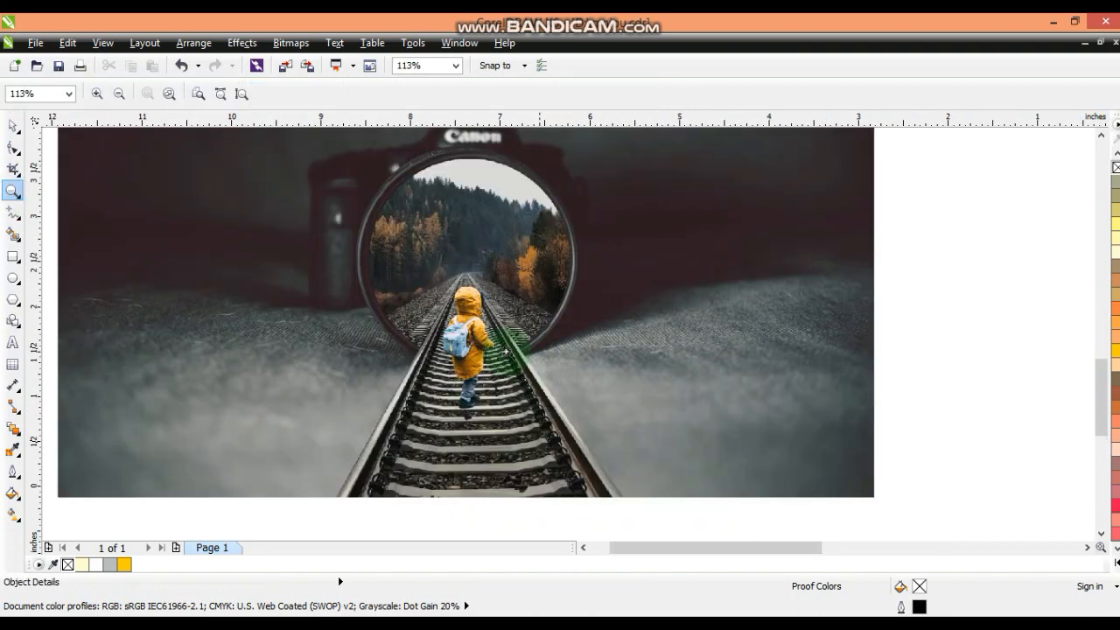
click(13, 125)
click(486, 347)
drag(557, 269, 538, 288)
drag(467, 353, 473, 351)
drag(468, 349, 470, 348)
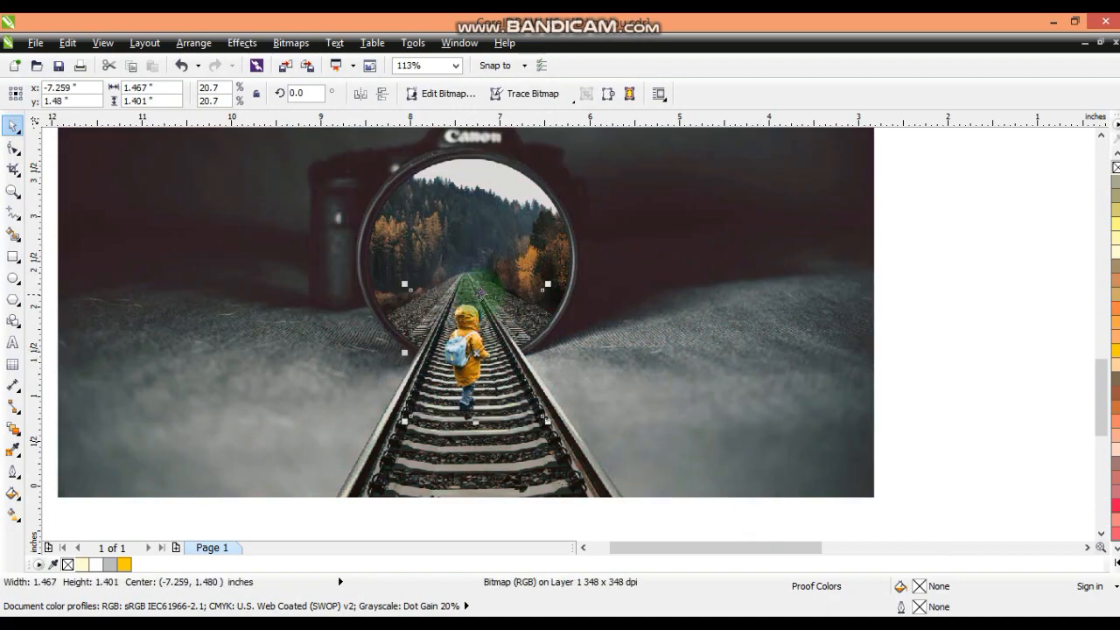
Step: Trim the empty side margins of the child bitmap by moving its edge nodes inward, to about 0.66 in wide
click(13, 148)
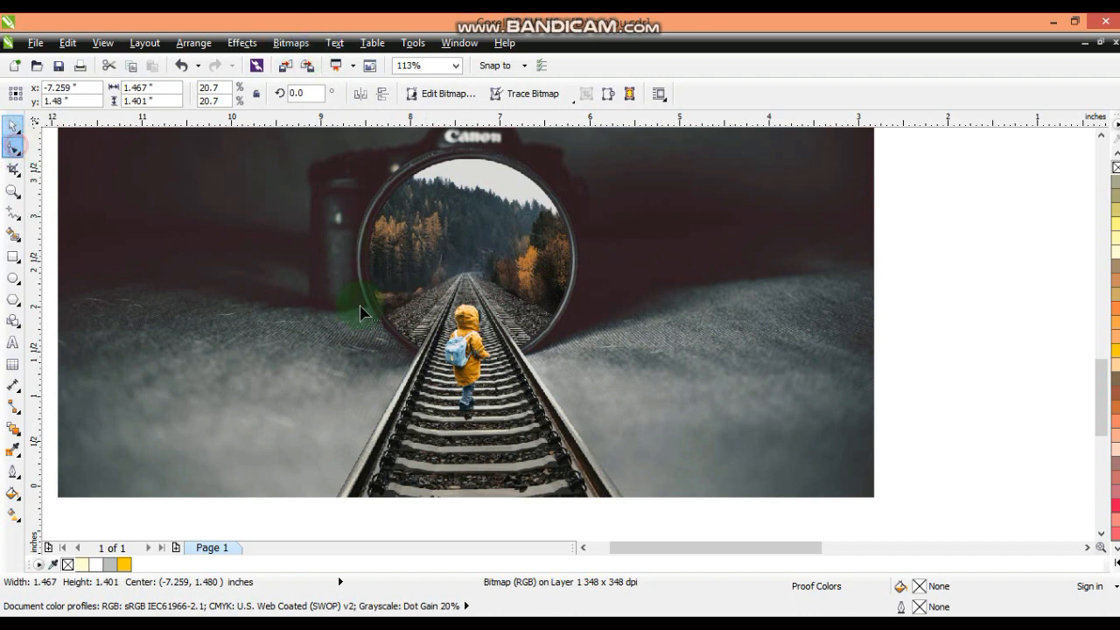
click(348, 270)
drag(427, 454, 428, 456)
drag(414, 418, 449, 420)
drag(496, 264, 496, 426)
click(13, 125)
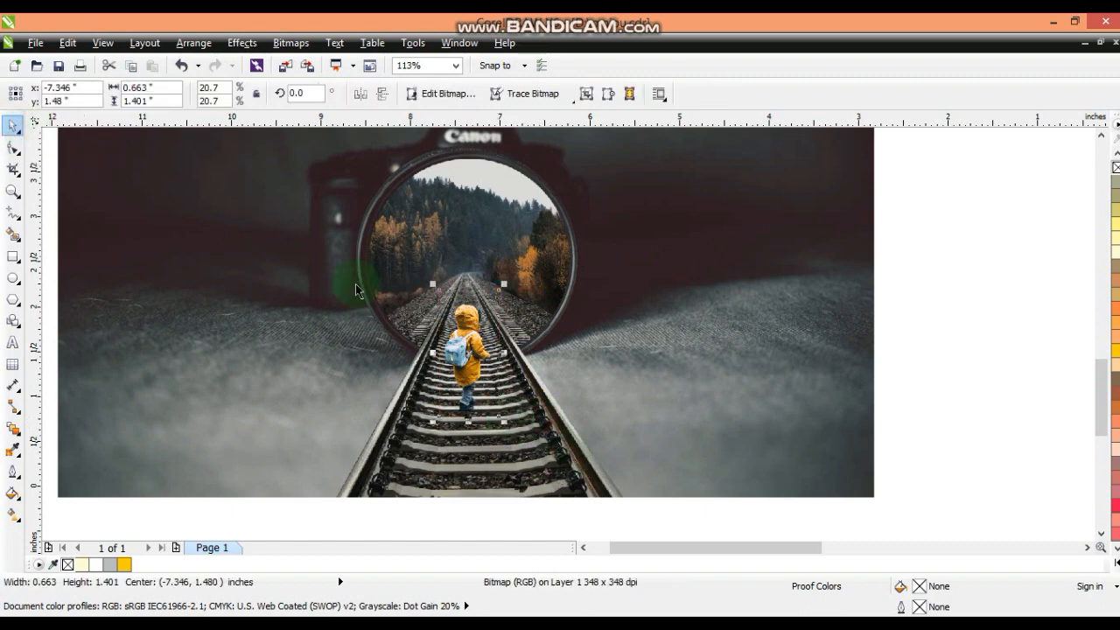
Step: Create a vertically mirrored copy of the child directly below its feet and darken it with a Gamma value of 0.17
drag(469, 284, 469, 558)
click(242, 43)
mouse_move(324, 62)
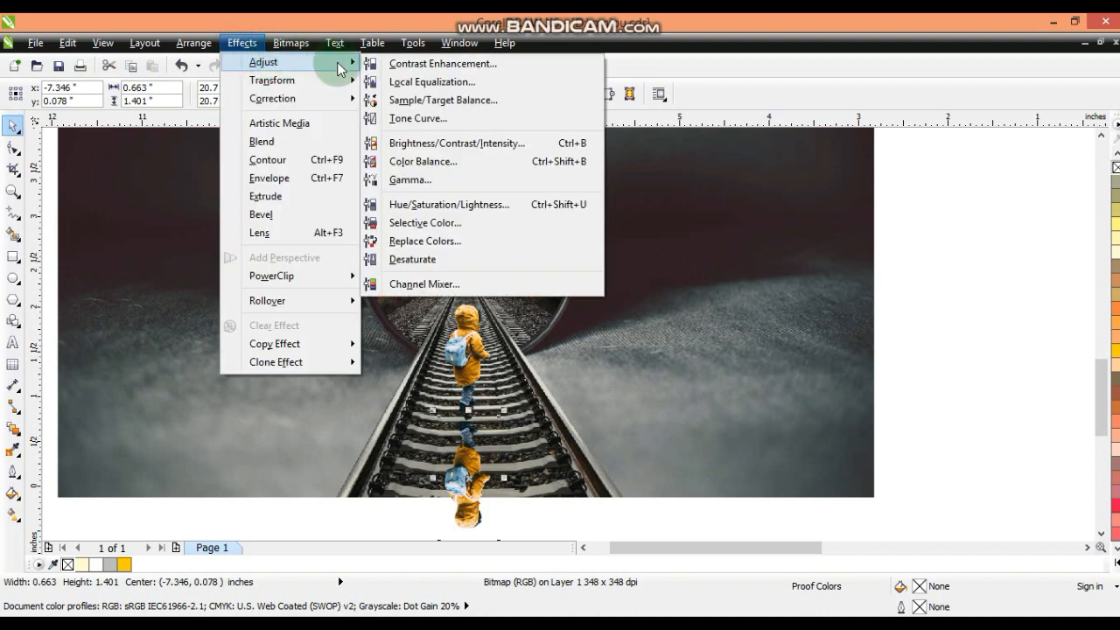
click(385, 178)
click(457, 308)
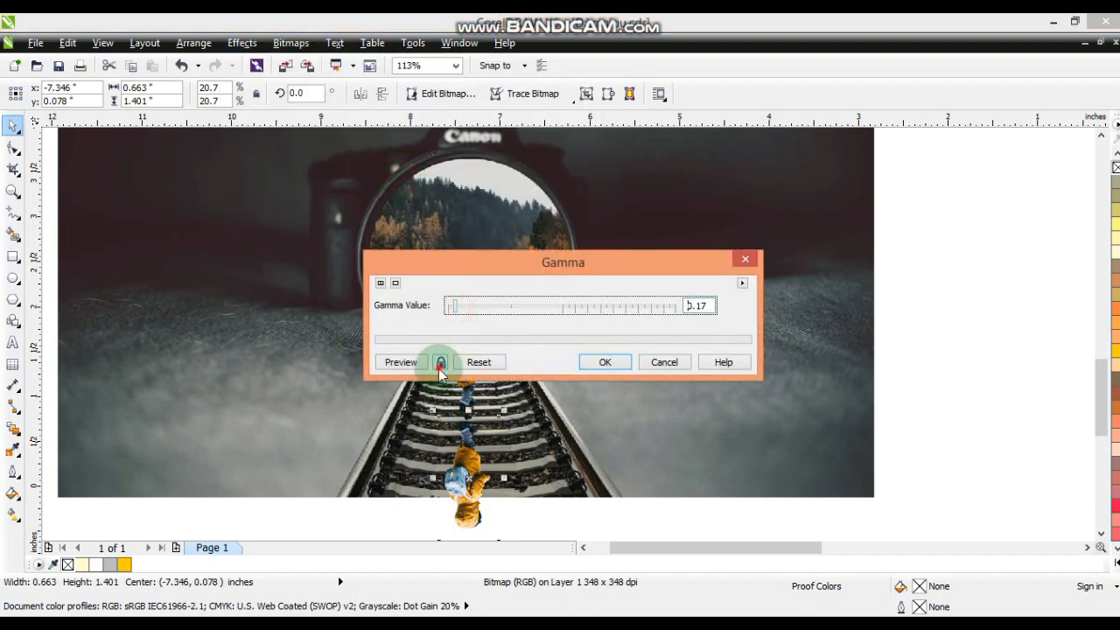
click(441, 361)
click(594, 356)
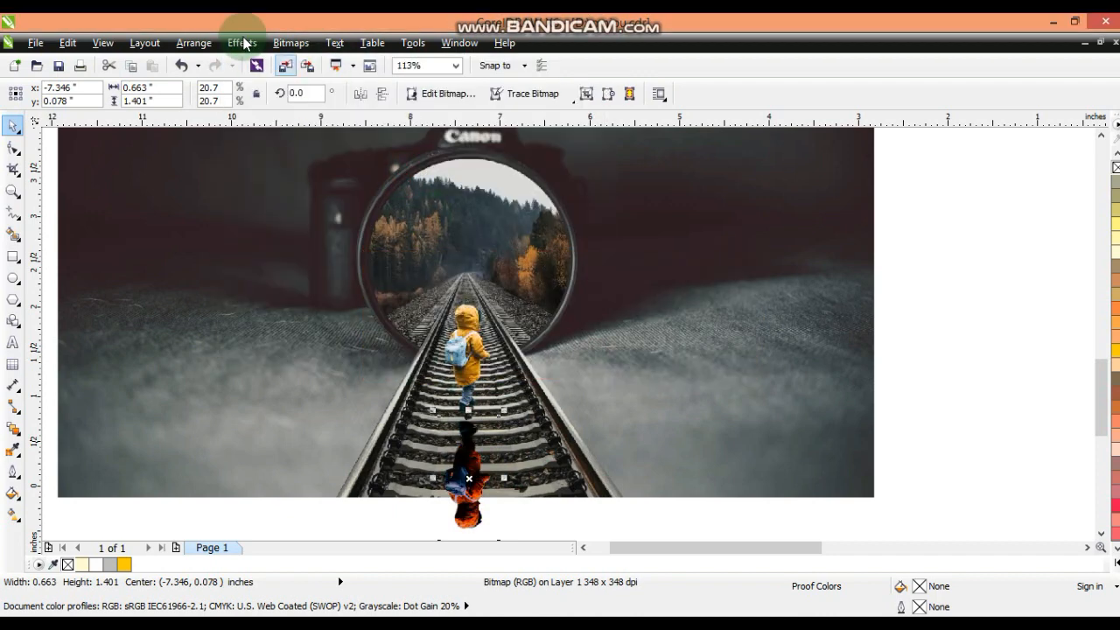
Step: Convert the mirrored child to a 300 dpi grayscale bitmap with anti-aliasing and a transparent background
click(290, 43)
click(302, 61)
click(925, 233)
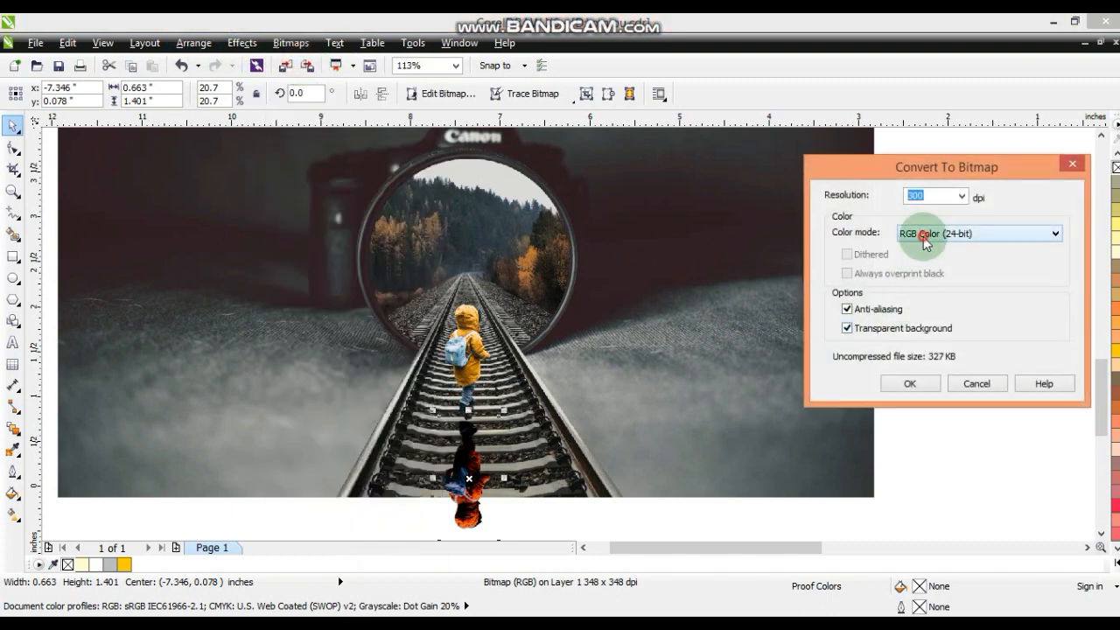
click(929, 260)
click(910, 381)
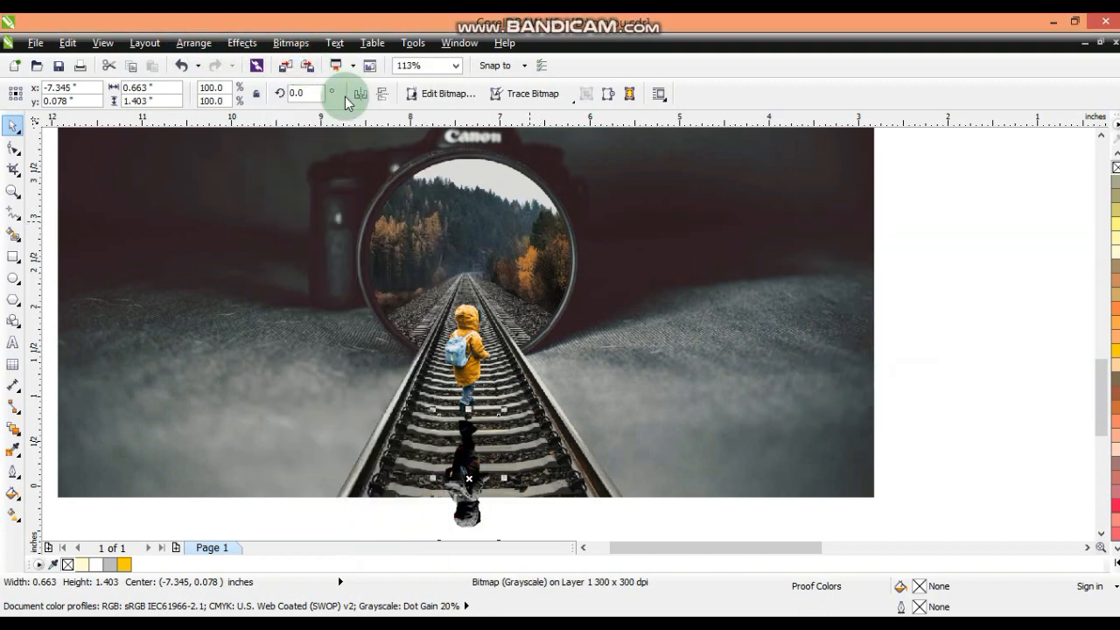
Step: Turn the mirrored grayscale figure into a black silhouette with a Gamma value of 0.15
click(242, 43)
mouse_move(297, 62)
click(409, 179)
click(454, 306)
click(441, 363)
click(605, 363)
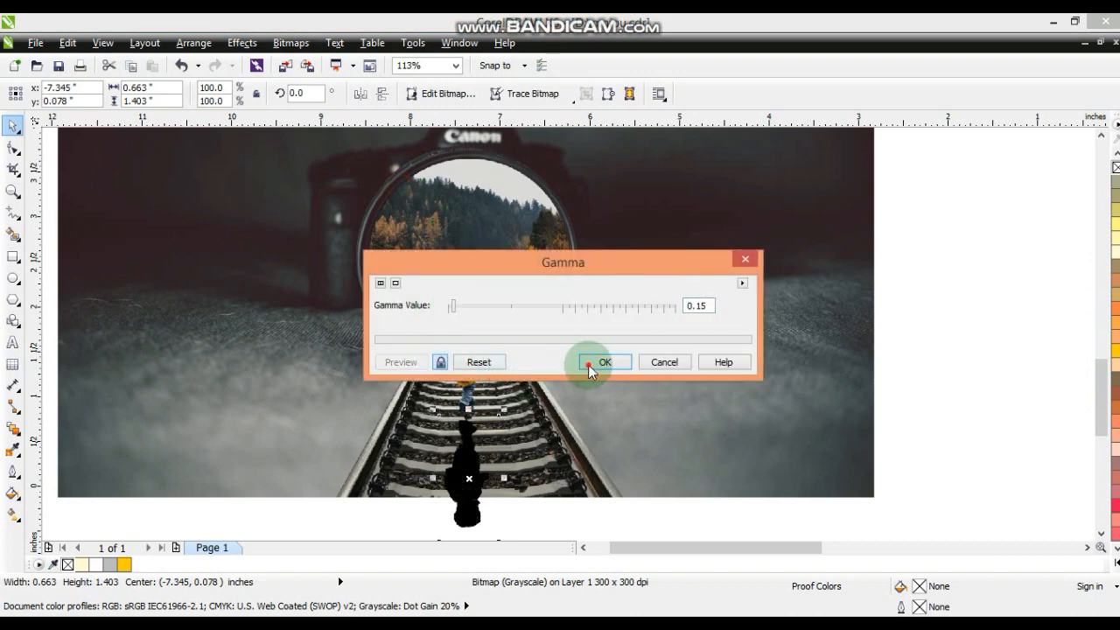
Step: Skew the silhouette to the left, enlarge it to about 1.23 by 1.84 in, and align it with the child's feet
click(509, 502)
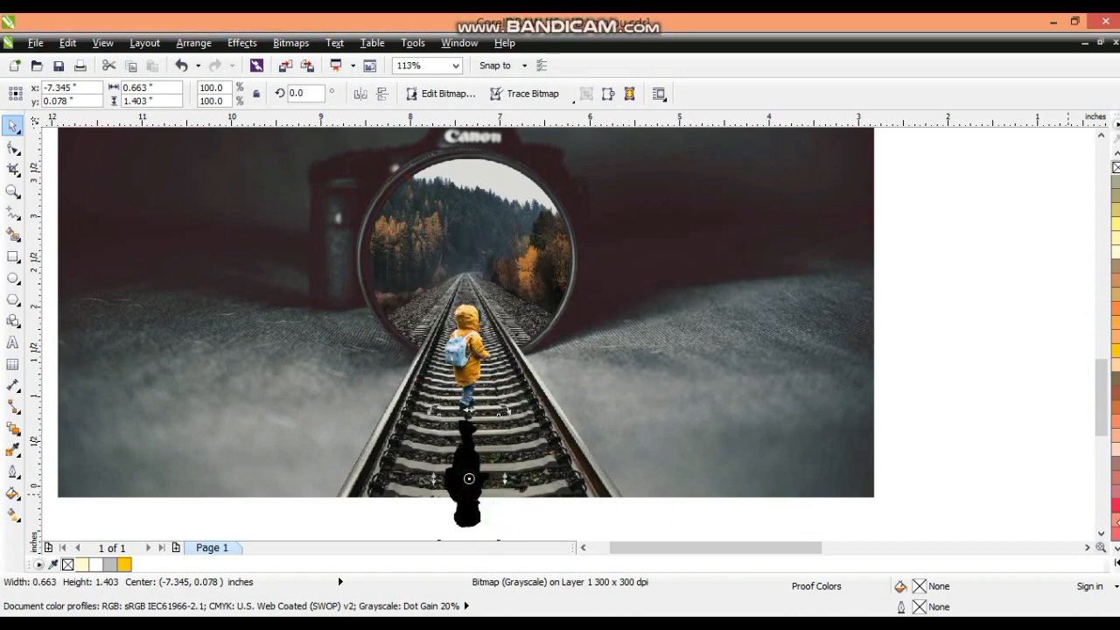
click(1101, 533)
click(466, 510)
drag(468, 503, 445, 507)
drag(460, 455, 462, 448)
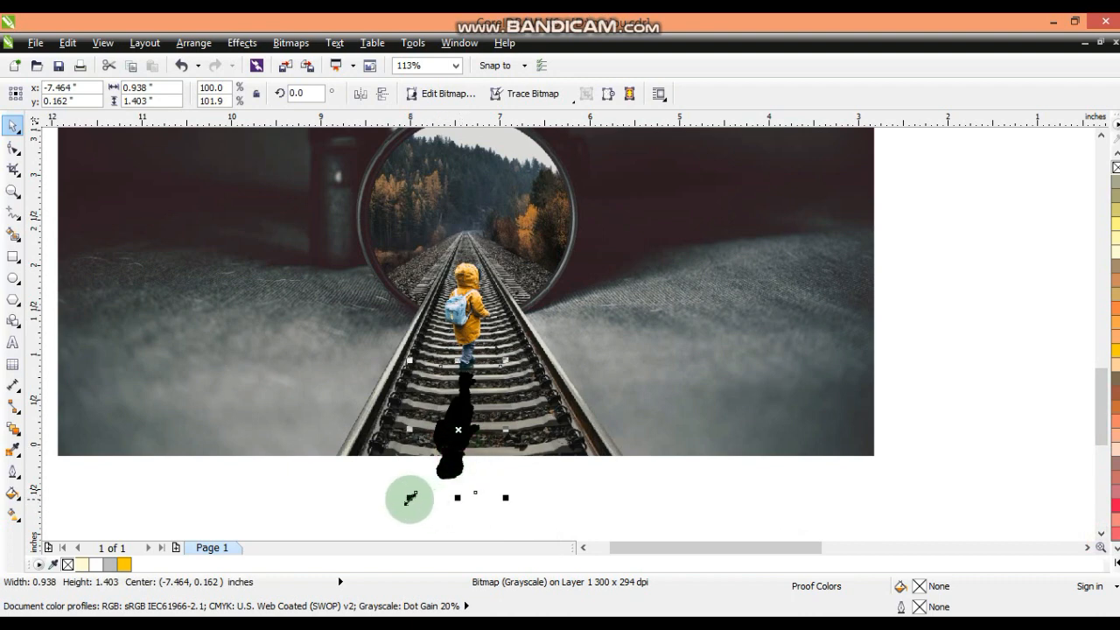
drag(409, 498, 384, 531)
drag(443, 464, 453, 465)
Step: Apply a uniform transparency with Normal blending to the shadow silhouette, set slightly above 64
click(15, 432)
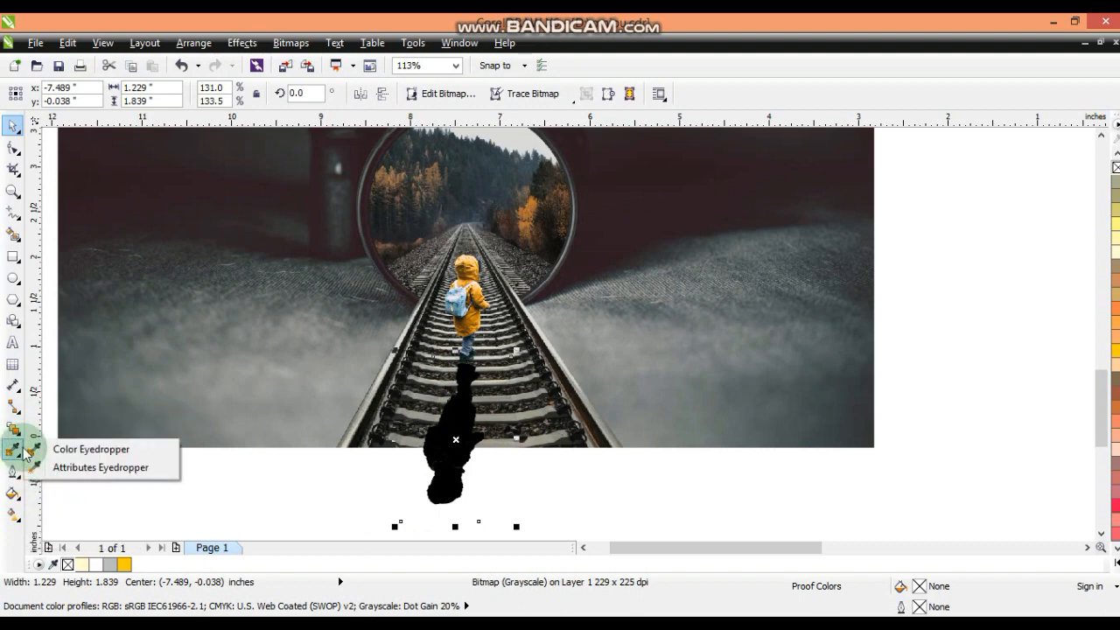
click(82, 537)
click(87, 94)
click(73, 115)
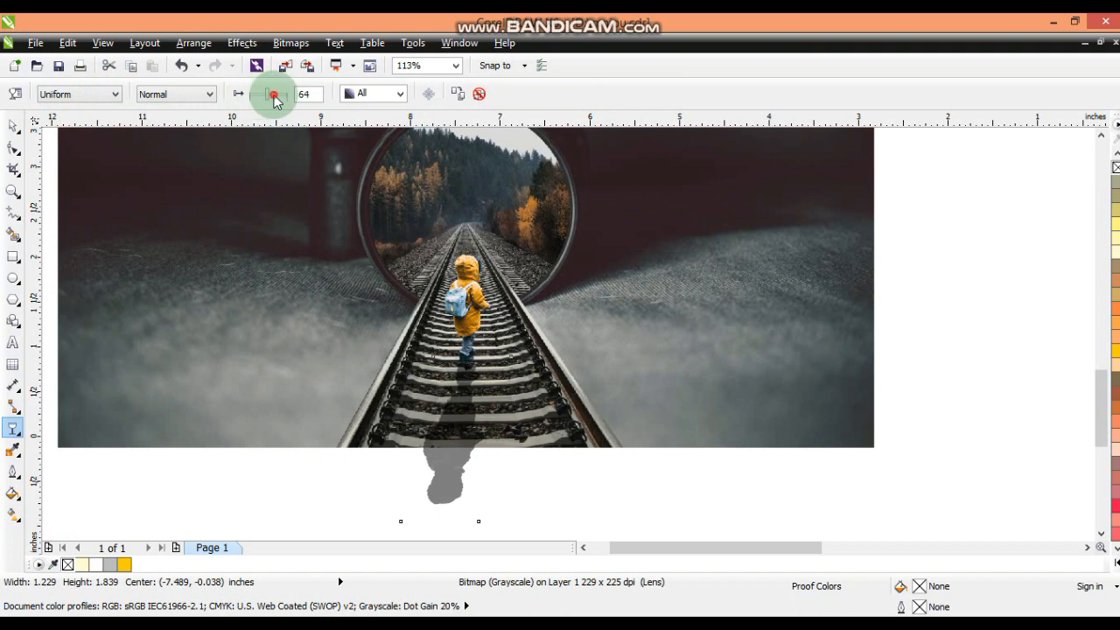
drag(273, 95, 277, 96)
click(16, 128)
Step: Place the shadow inside the scene's PowerClip frame to trim the part hanging below the picture
click(557, 411)
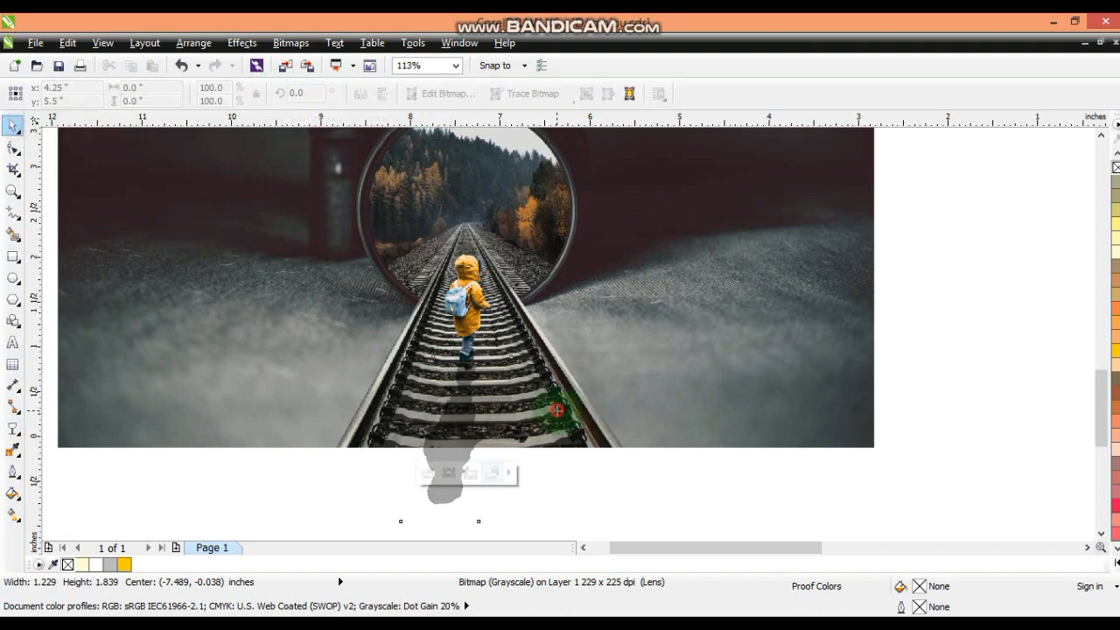
click(572, 517)
click(673, 391)
key(F4)
click(920, 377)
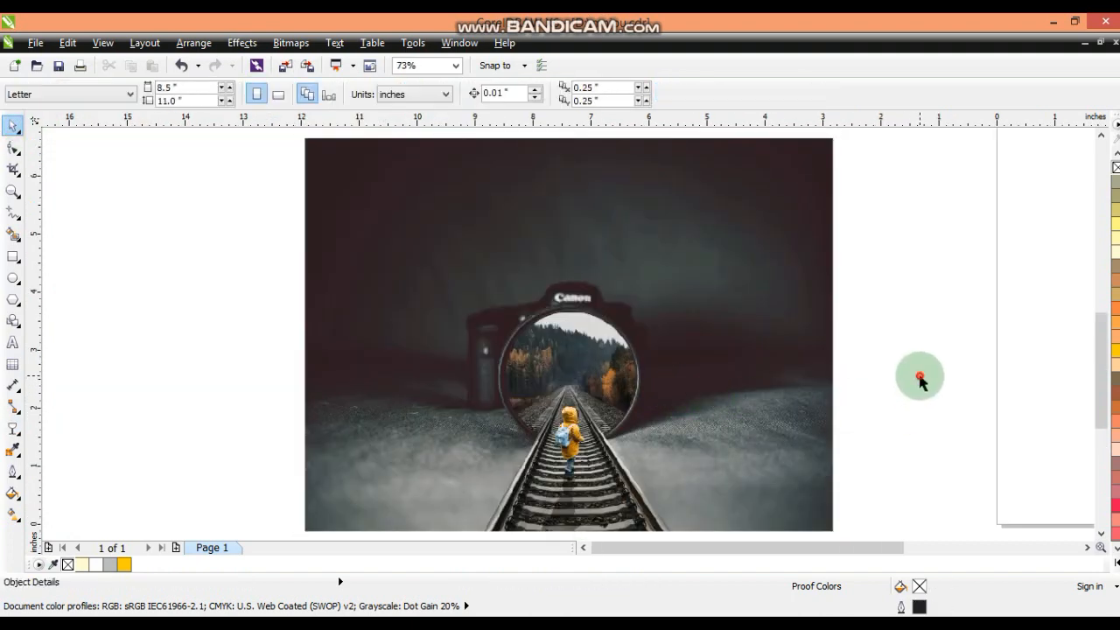
Step: Convert the PowerClip rectangle to curves and lower its top nodes so the scene is about 5.12 in tall
click(13, 191)
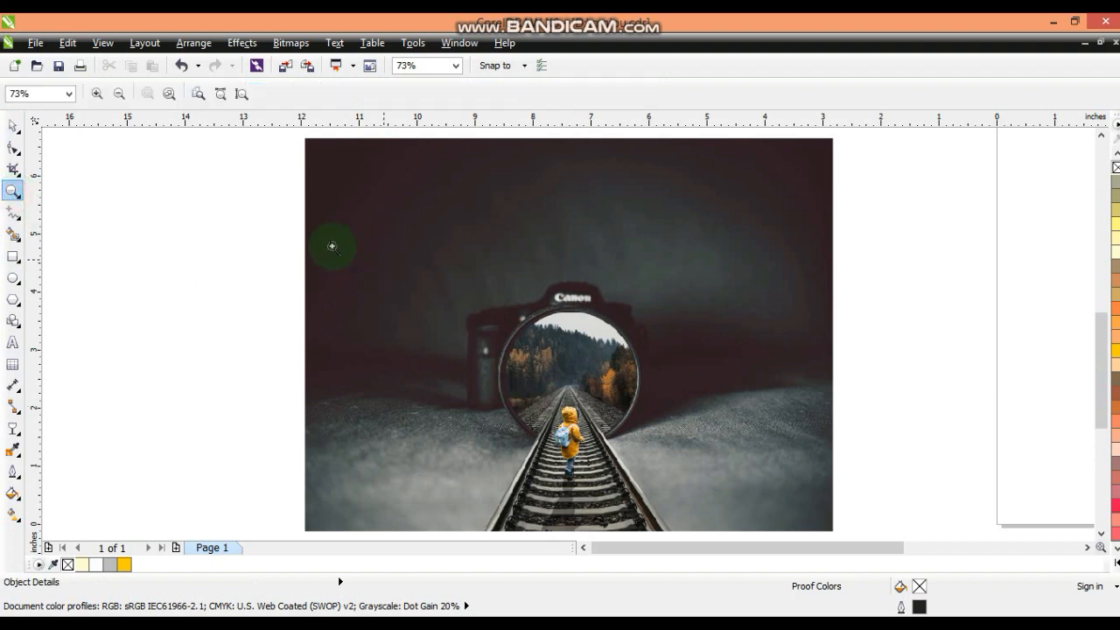
click(13, 147)
click(437, 220)
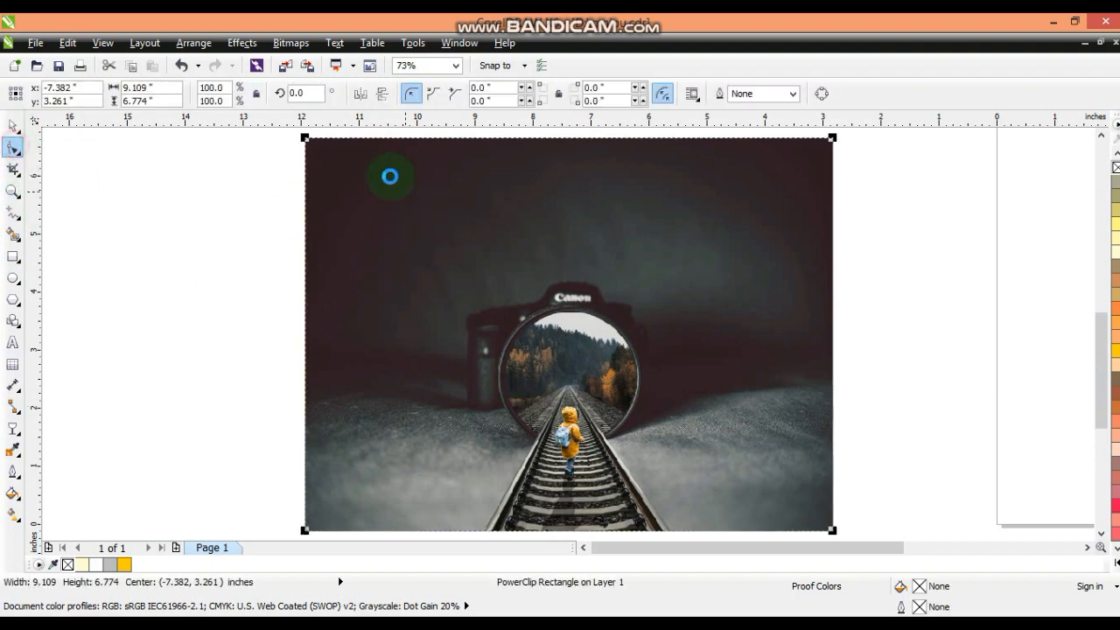
key(ctrl+q)
drag(286, 127, 833, 232)
click(15, 129)
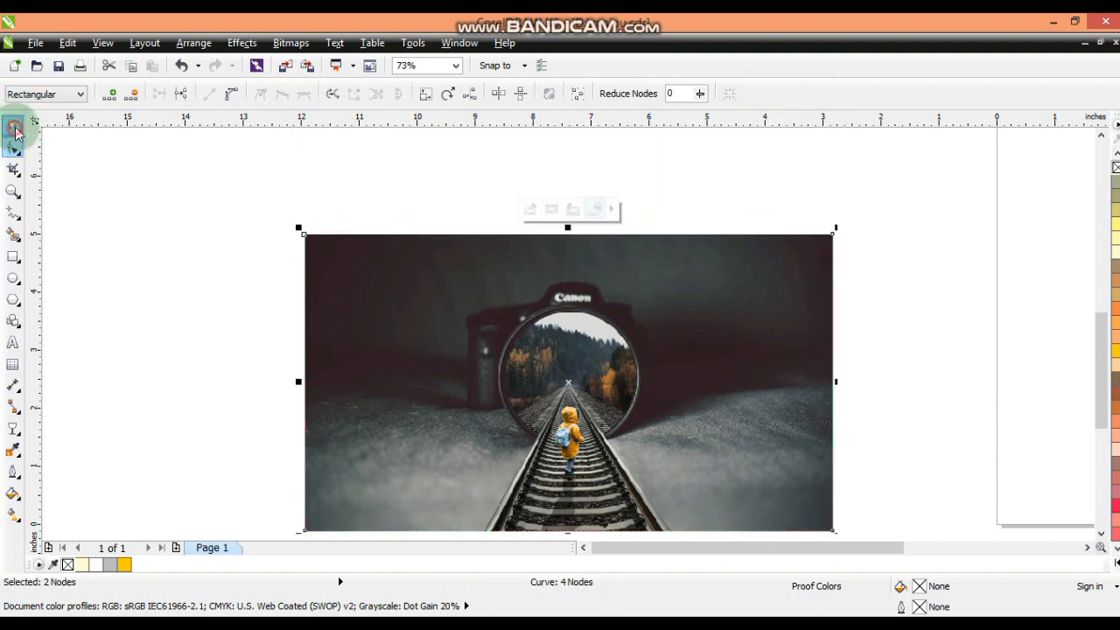
key(F4)
Step: Duplicate the whole composition, including the child, to the left of the original
scroll(532, 297, down, 1)
click(293, 184)
drag(308, 191, 835, 490)
drag(695, 359, 310, 347)
right_click(310, 347)
key(shift+F2)
Step: Convert the duplicated composition to a single 300 dpi RGB bitmap
click(292, 45)
click(322, 62)
click(936, 233)
click(928, 294)
click(910, 383)
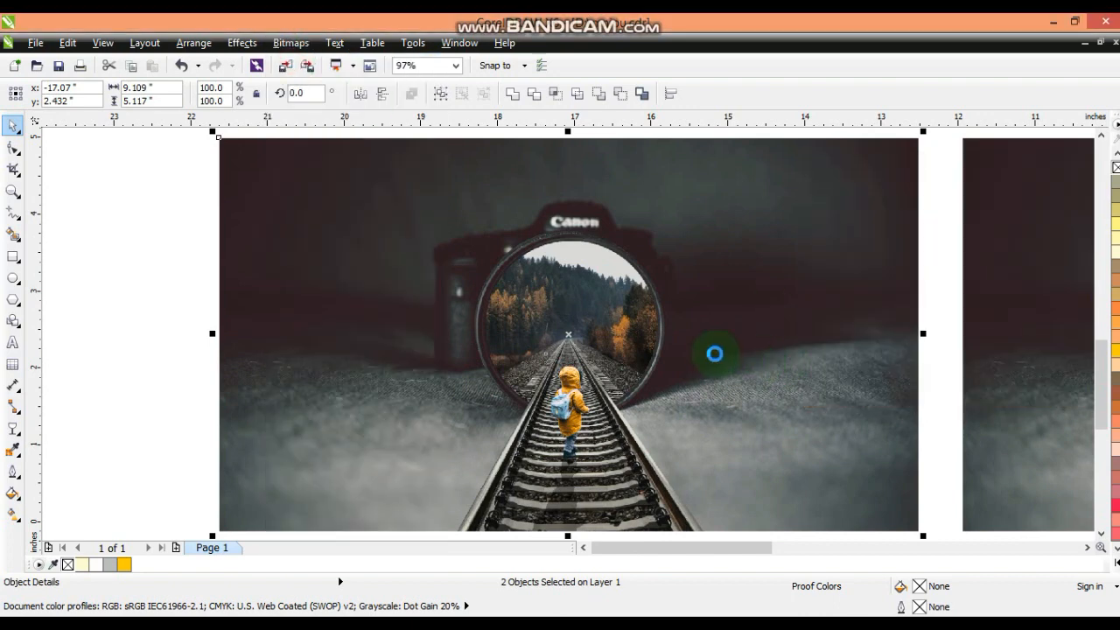
Step: Warm the flattened image with Color Balance: Cyan–Red 13, Magenta–Green -1, Yellow–Blue -18
click(242, 43)
mouse_move(266, 65)
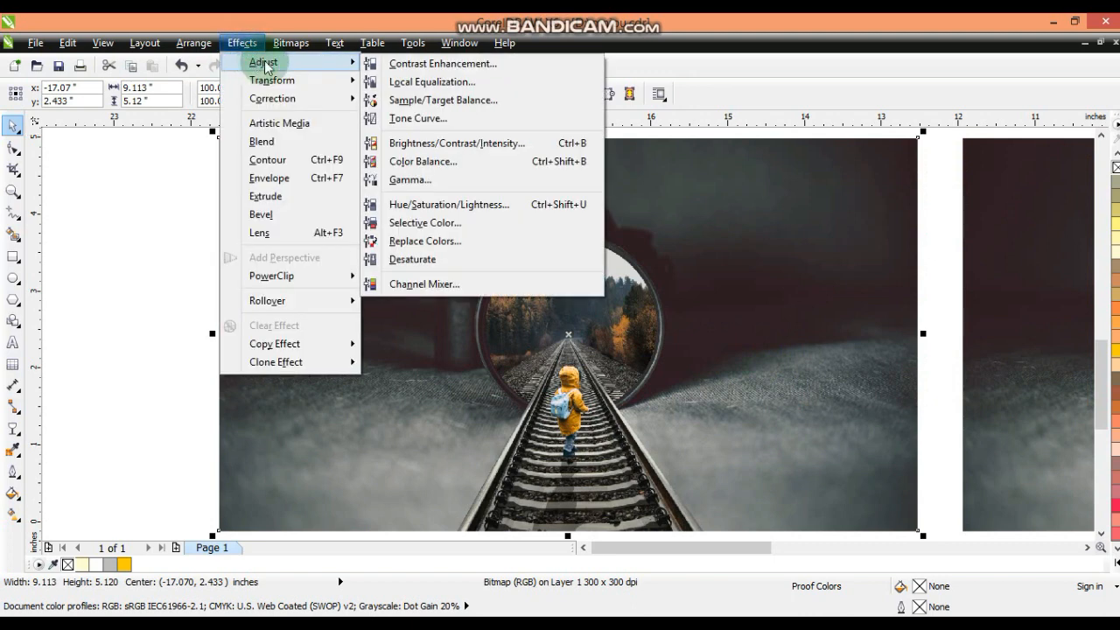
click(461, 159)
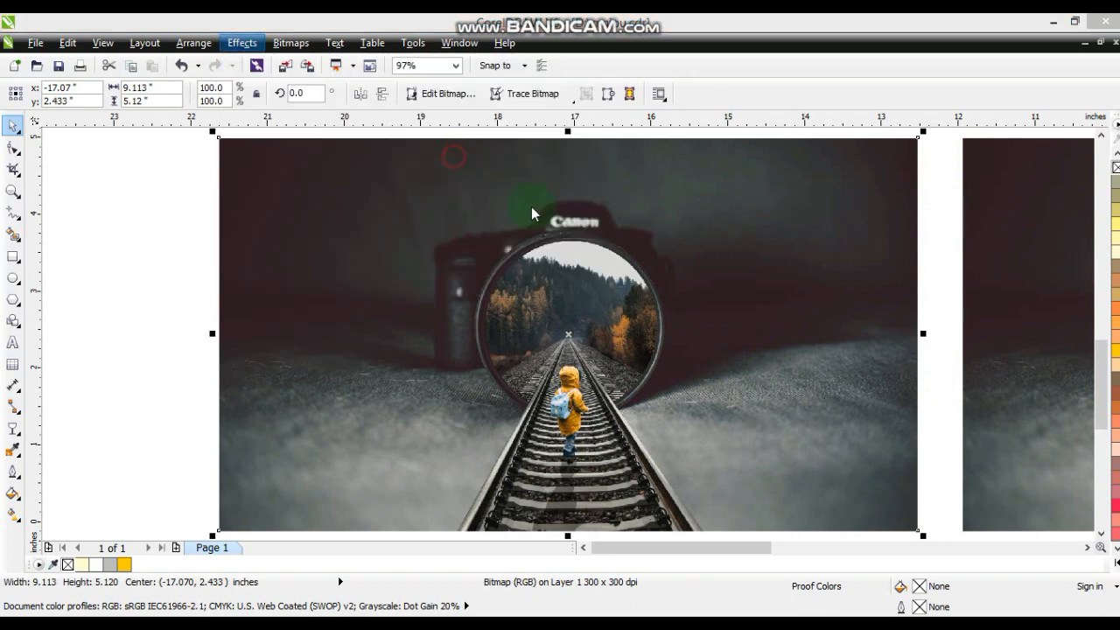
drag(621, 237, 891, 245)
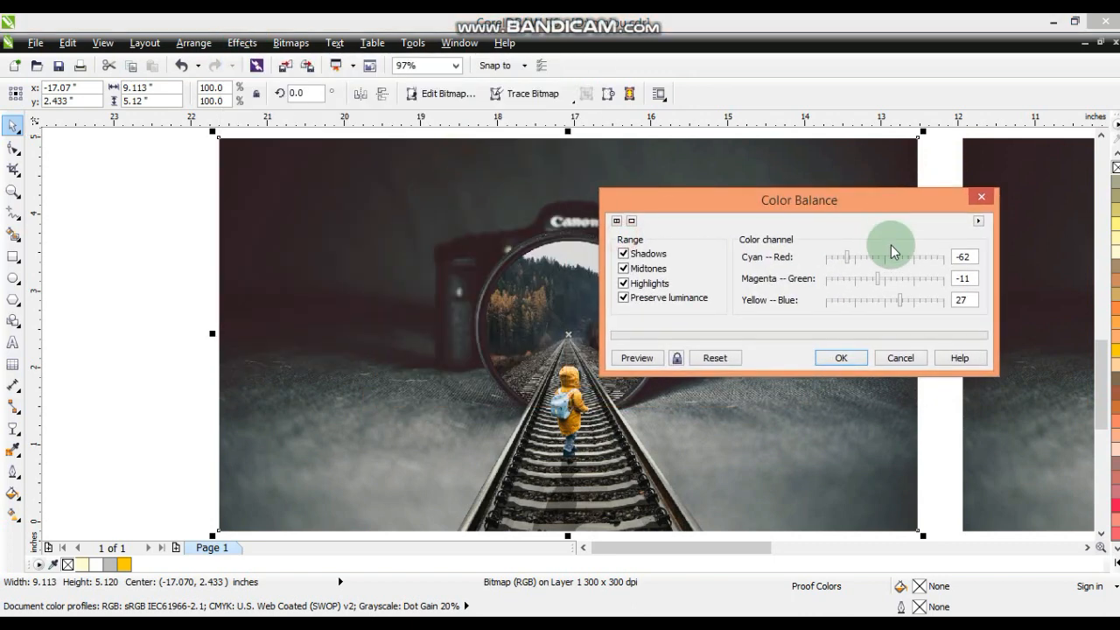
click(883, 303)
click(680, 358)
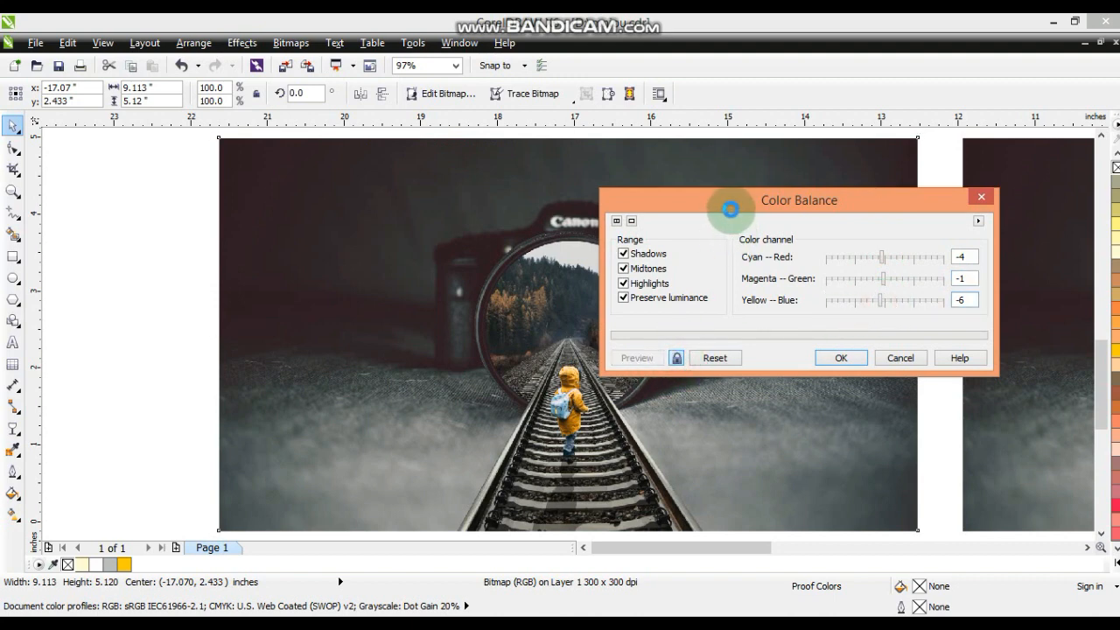
drag(730, 209, 807, 204)
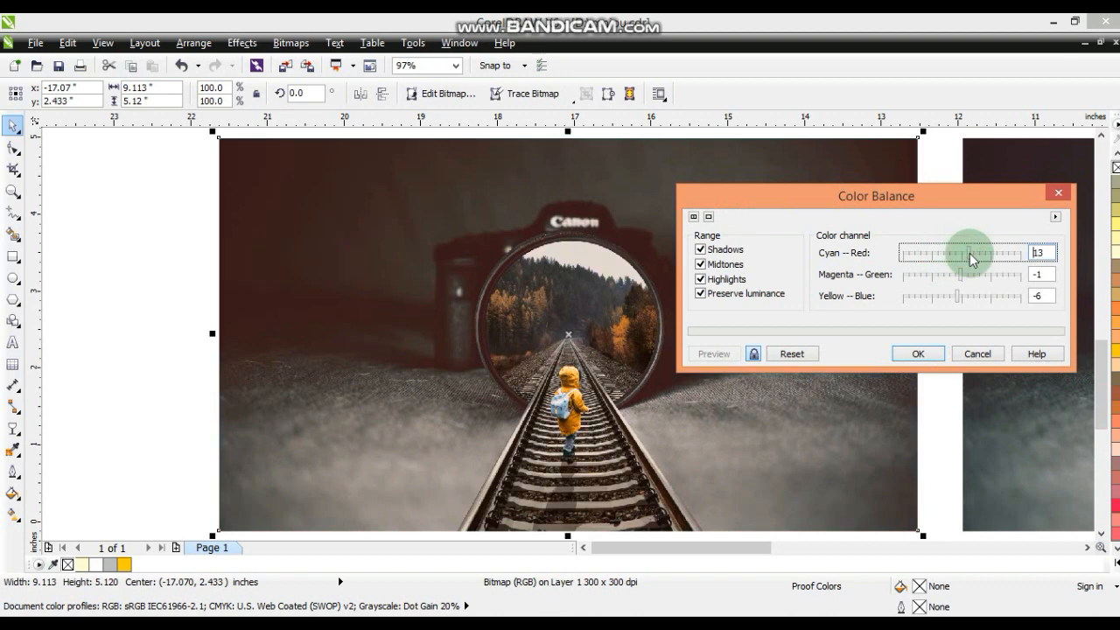
click(953, 301)
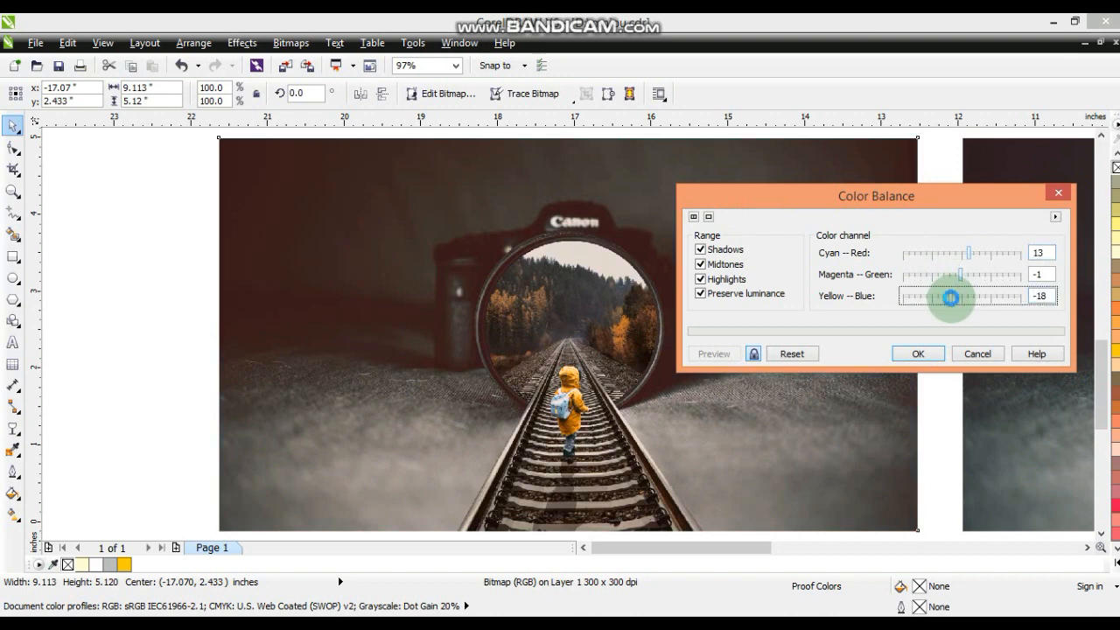
click(919, 353)
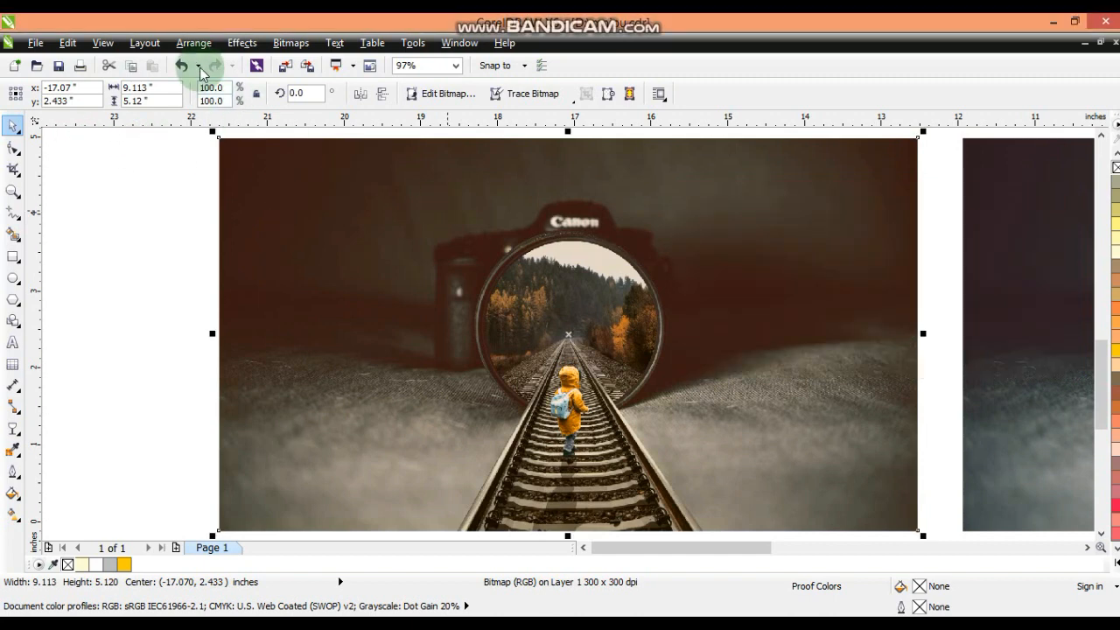
Step: Adjust the flattened image to brightness 5, contrast 24 and intensity 0
click(240, 43)
mouse_move(289, 62)
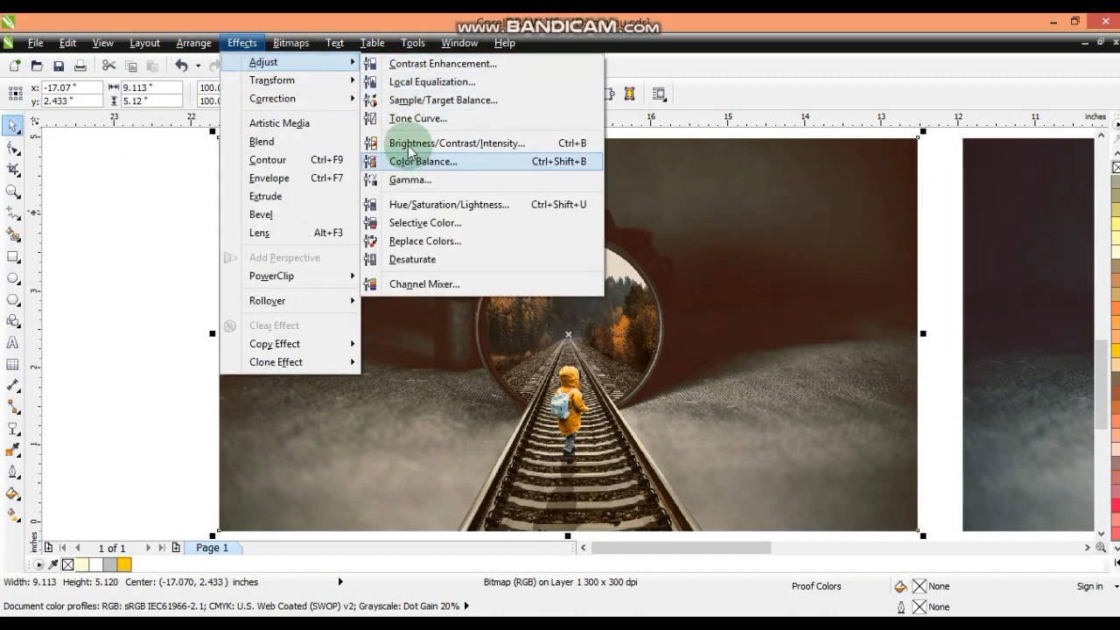
click(409, 144)
drag(645, 245, 818, 249)
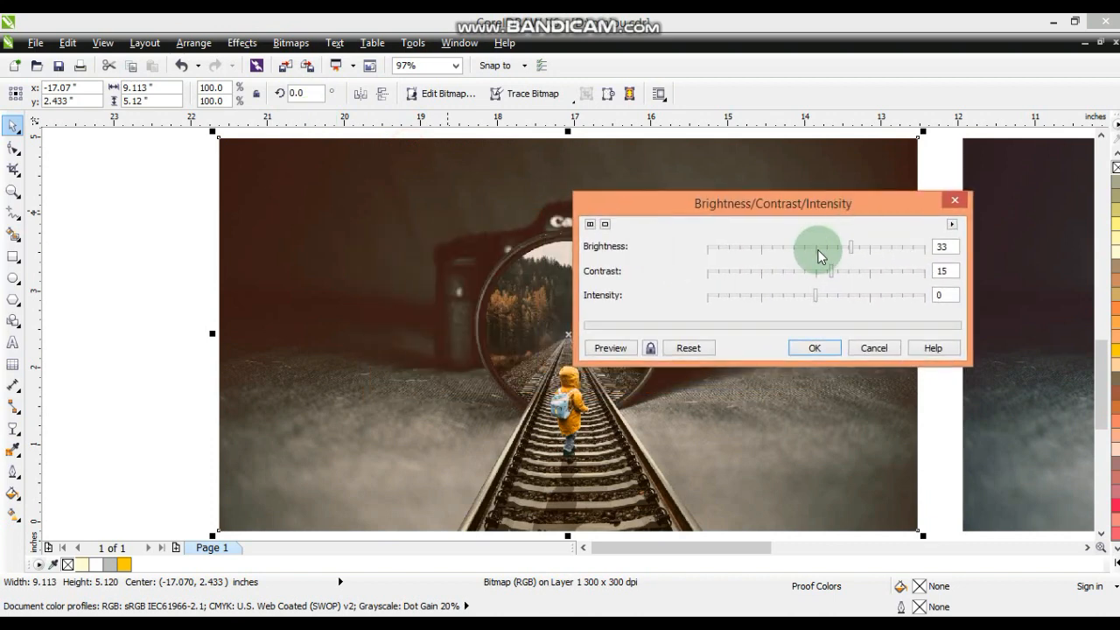
click(651, 347)
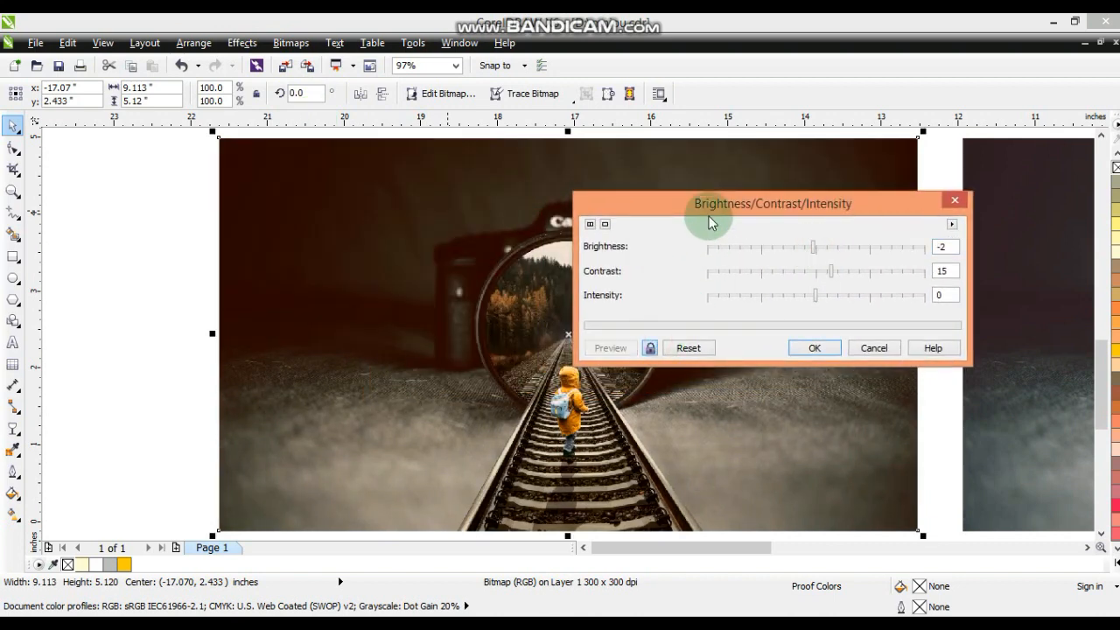
drag(710, 212, 758, 206)
drag(879, 265, 900, 274)
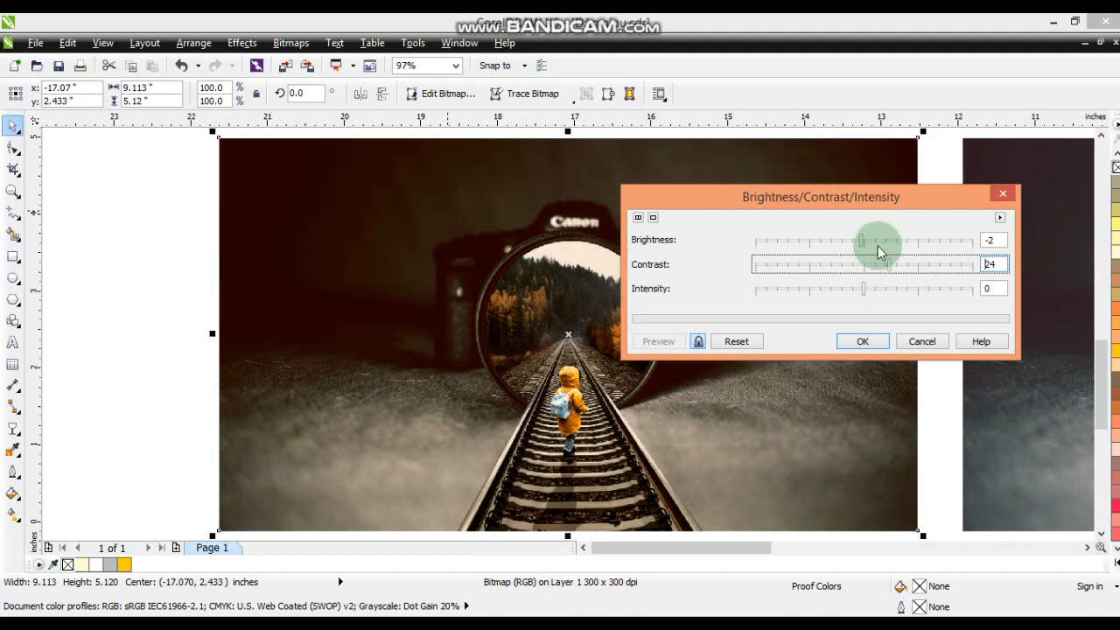
click(876, 248)
drag(873, 242, 876, 248)
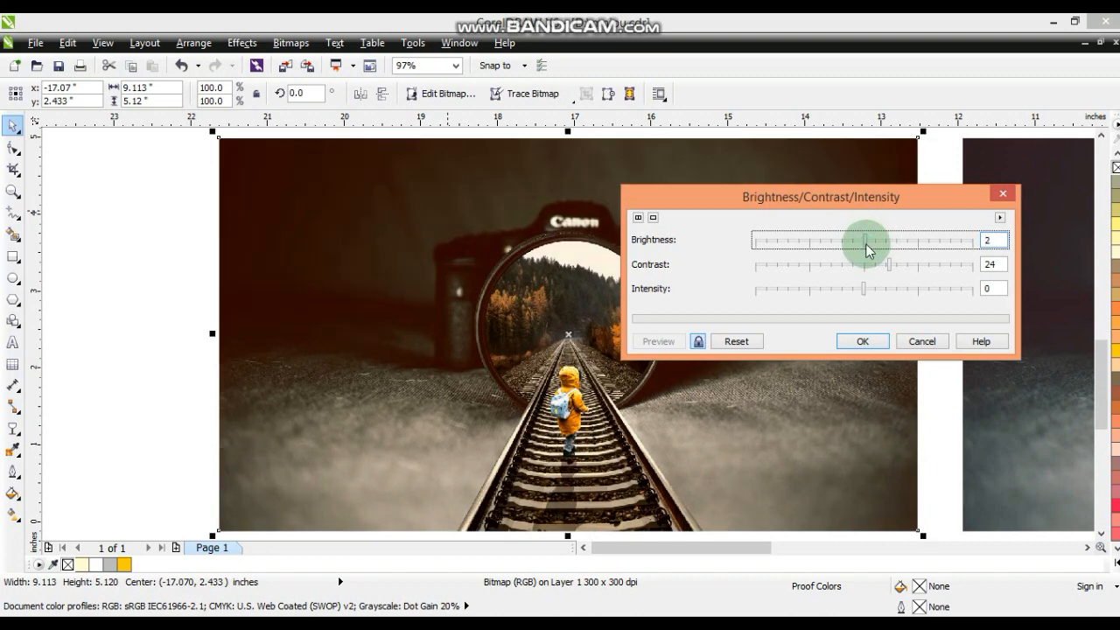
drag(865, 244, 870, 242)
click(857, 340)
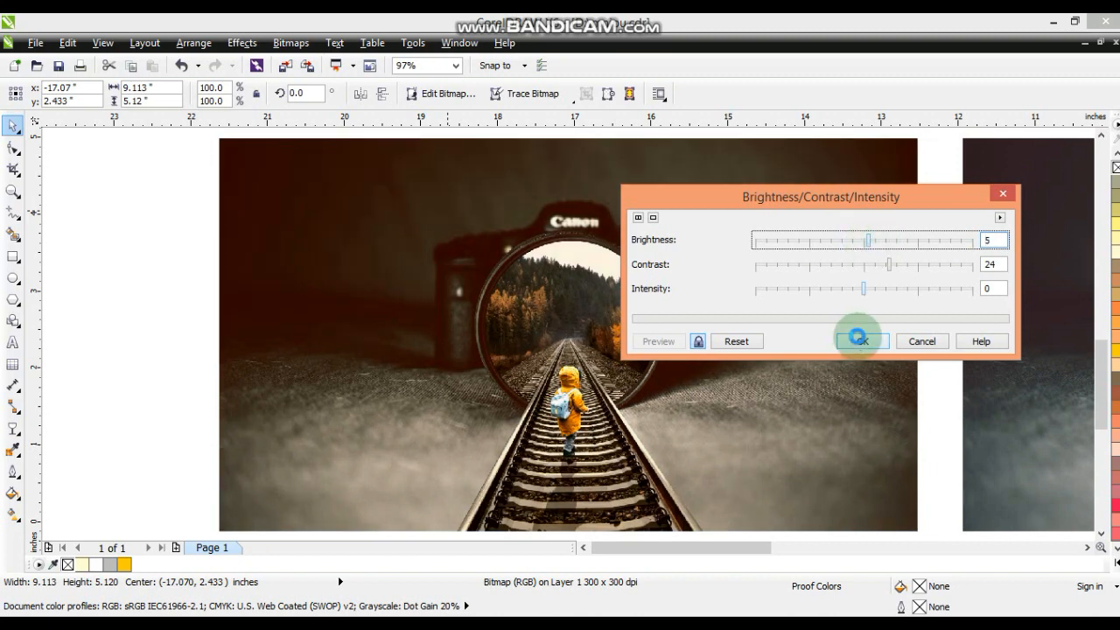
click(857, 338)
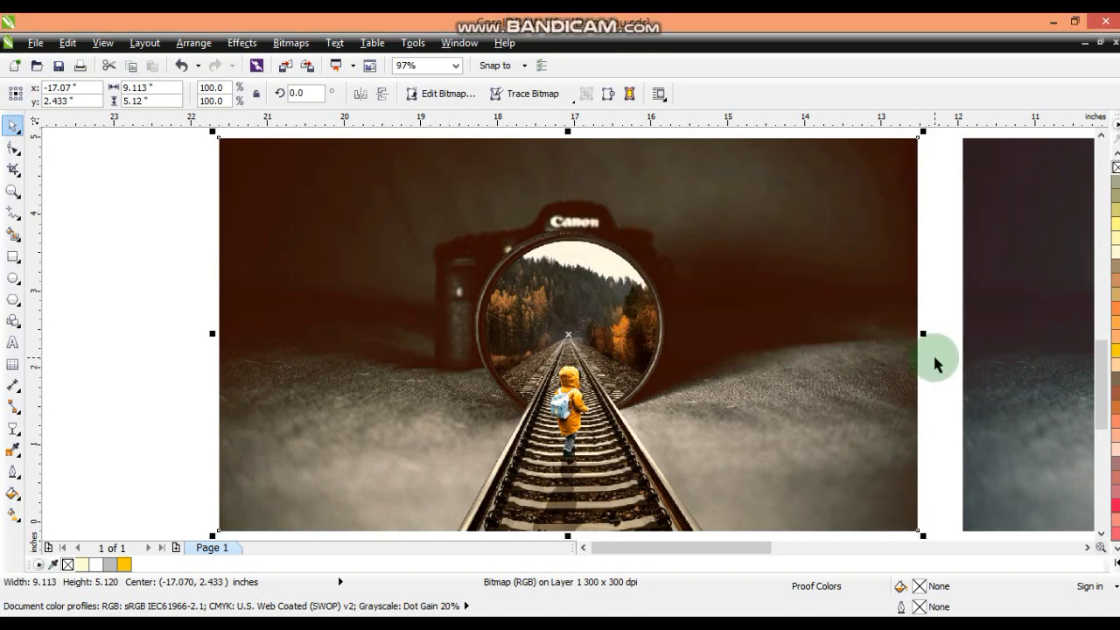
Step: Delete the original composition beside the color-adjusted copy
click(934, 359)
click(983, 376)
key(Delete)
Step: Examine the finished photo manipulation in a full-screen preview
click(880, 353)
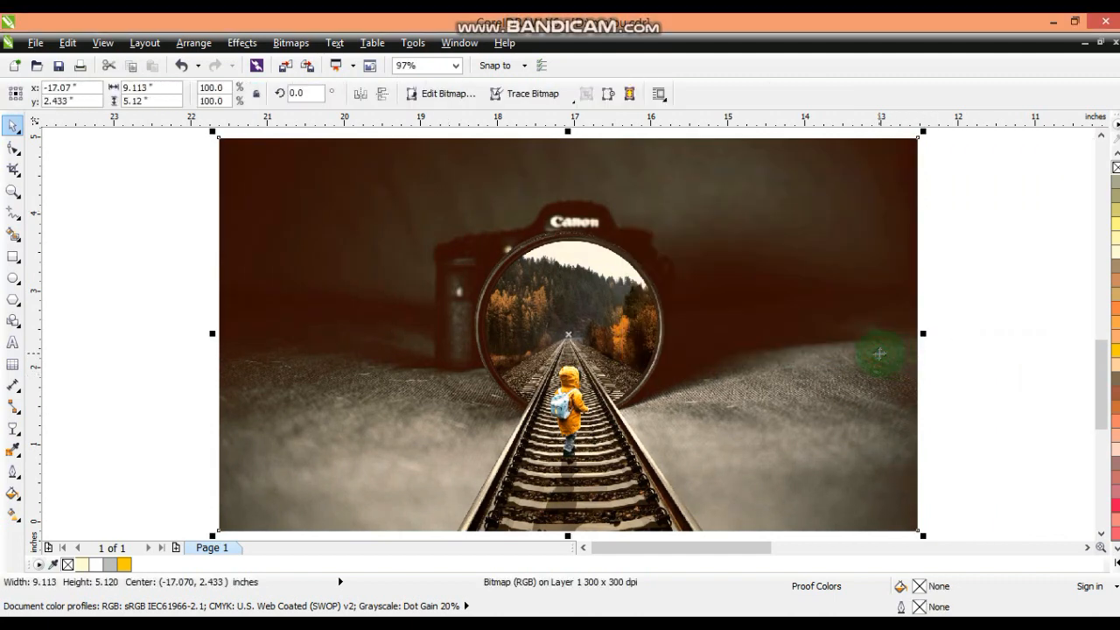
key(F4)
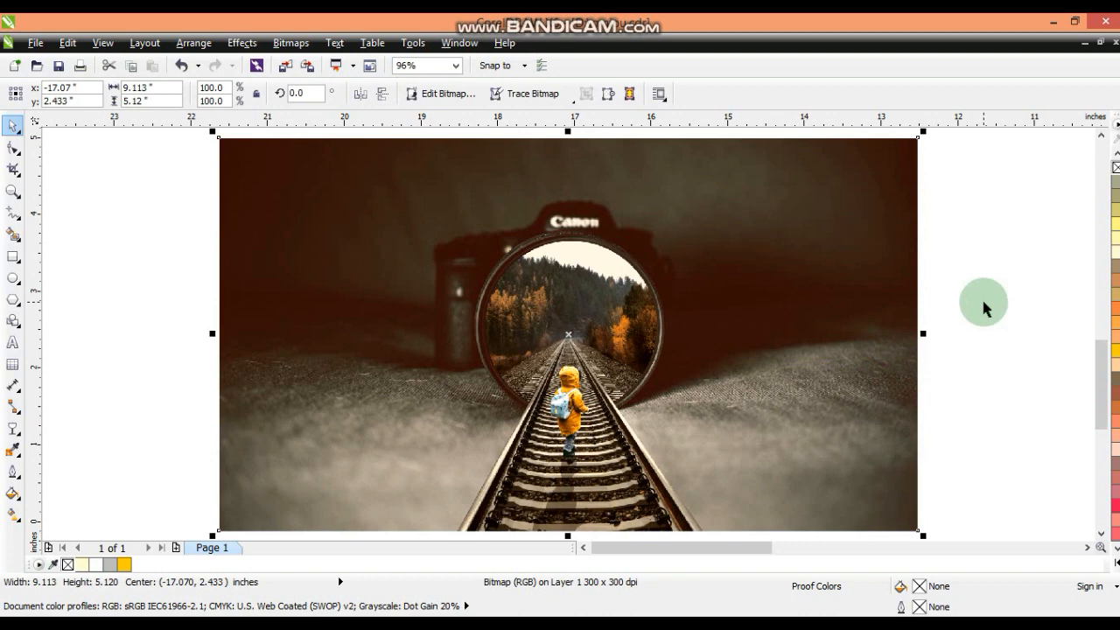
key(F9)
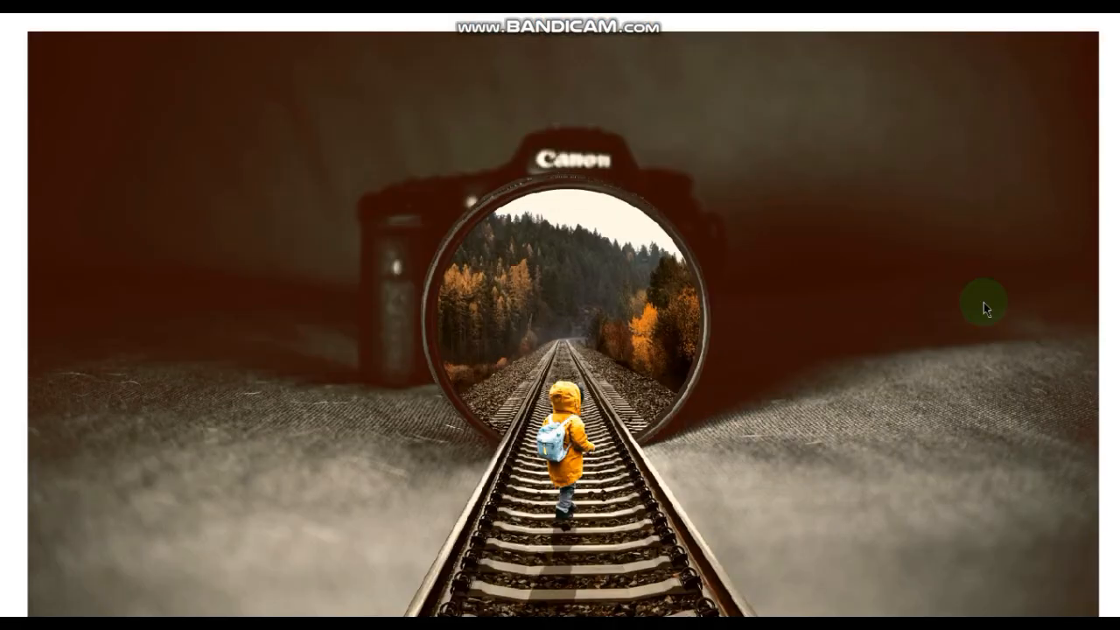